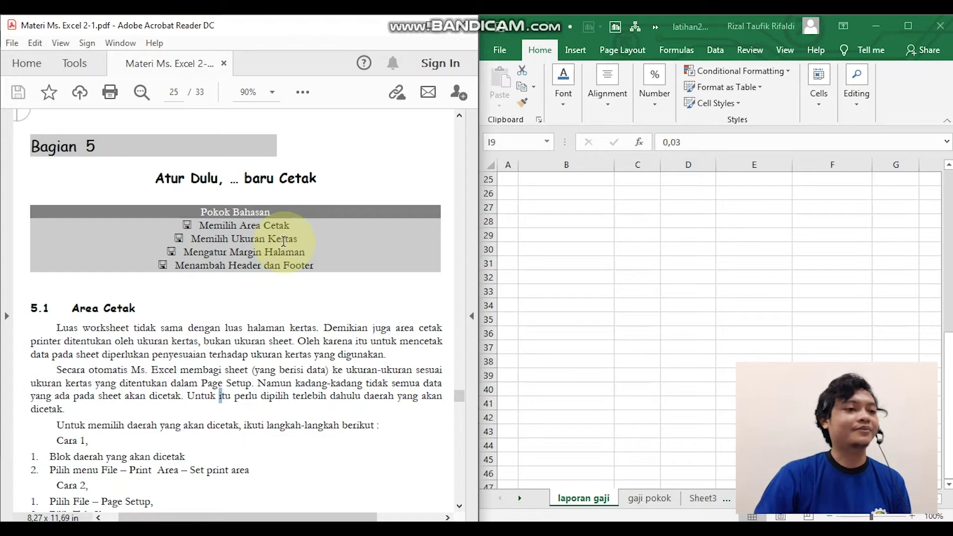
Read section 5.1 Area Cetak in the PDF, including both listed methods for choosing the print area.
scroll(283, 246, down, 1)
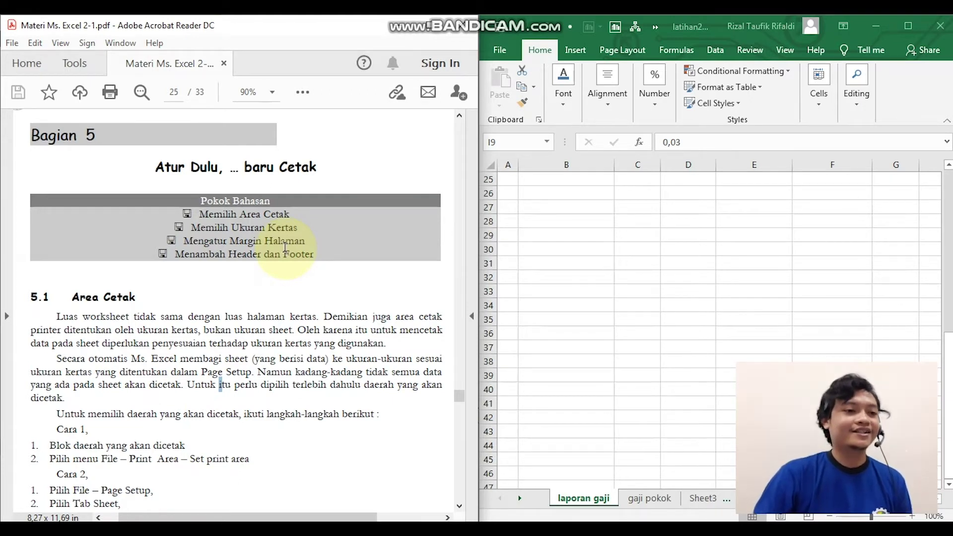
scroll(284, 246, down, 1)
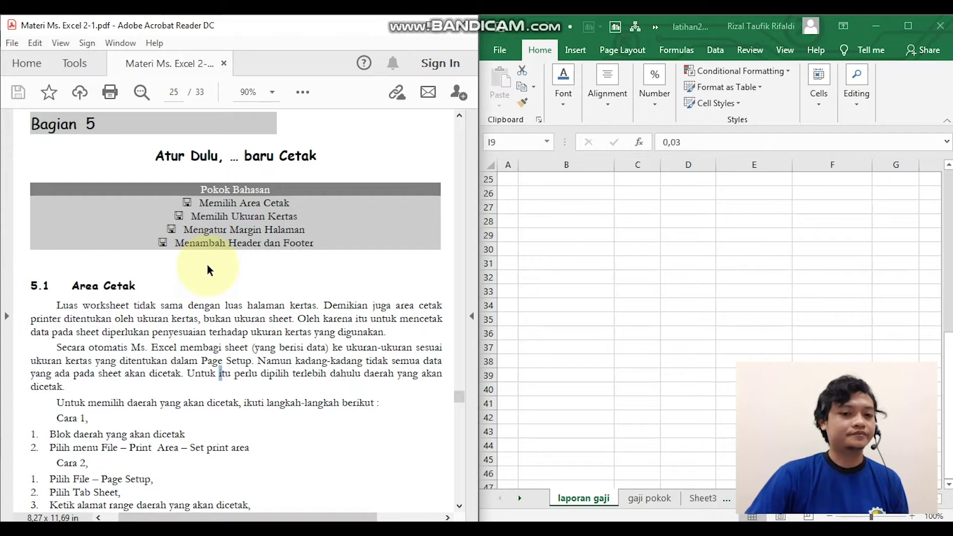
scroll(169, 286, down, 1)
right_click(169, 290)
click(118, 266)
scroll(164, 273, down, 1)
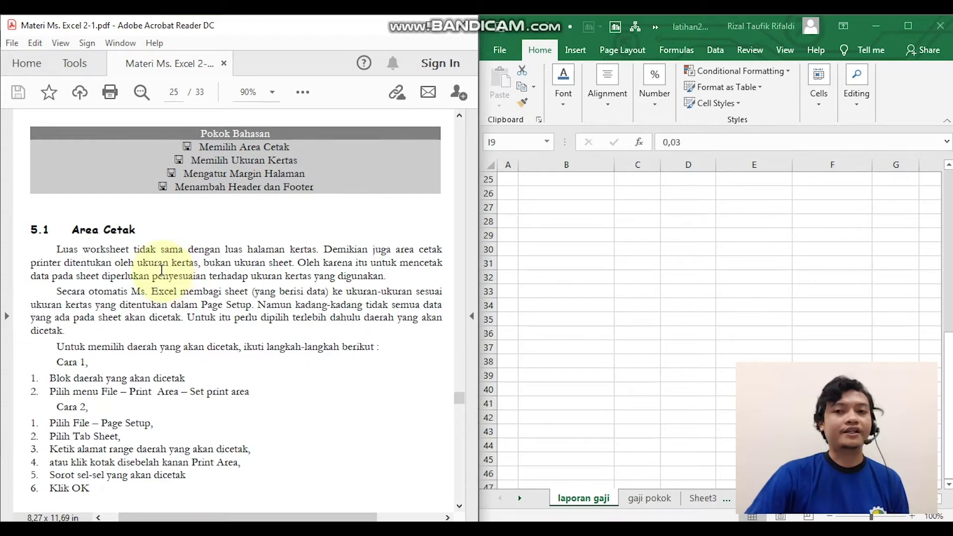
scroll(166, 271, down, 1)
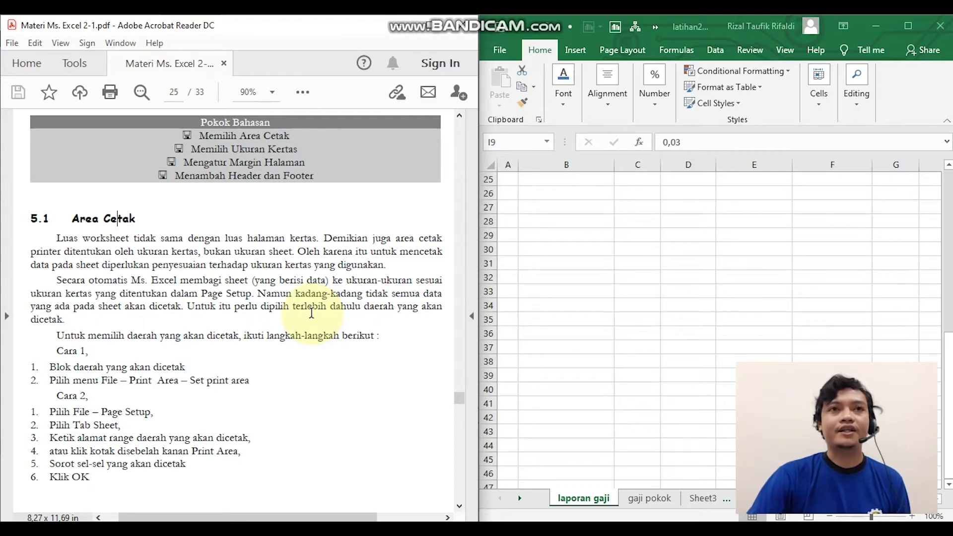
scroll(147, 347, down, 1)
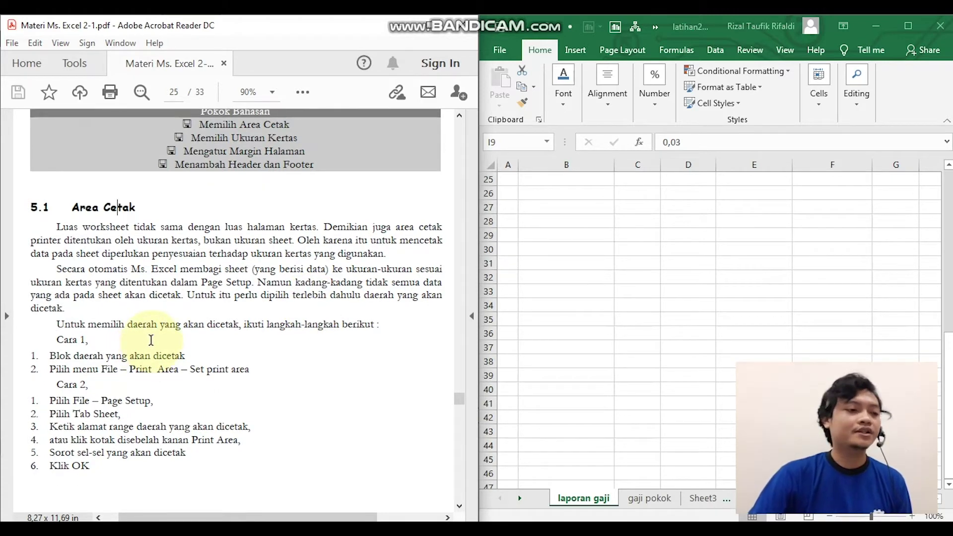
scroll(136, 354, down, 2)
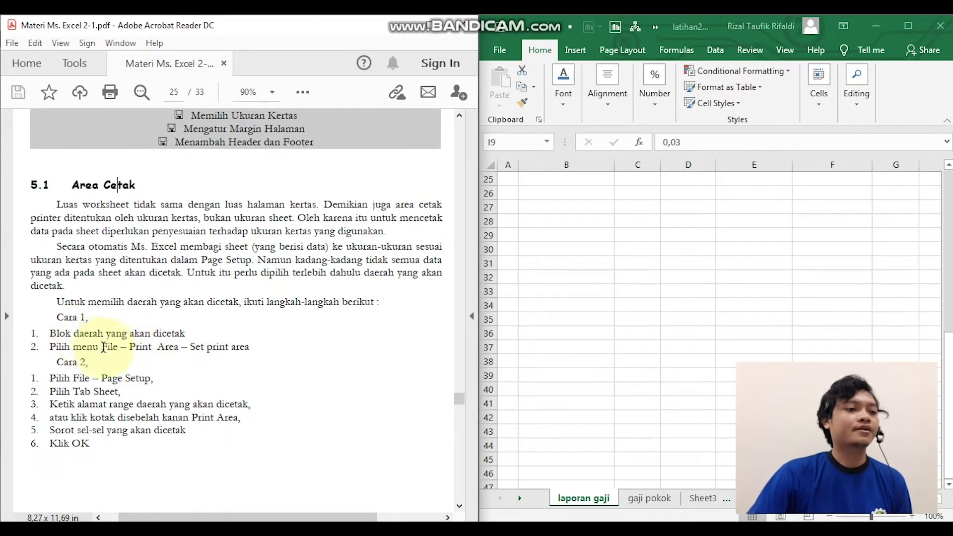
In Excel, select the salary table range A1:J14 on the laporan gaji sheet.
scroll(676, 383, up, 8)
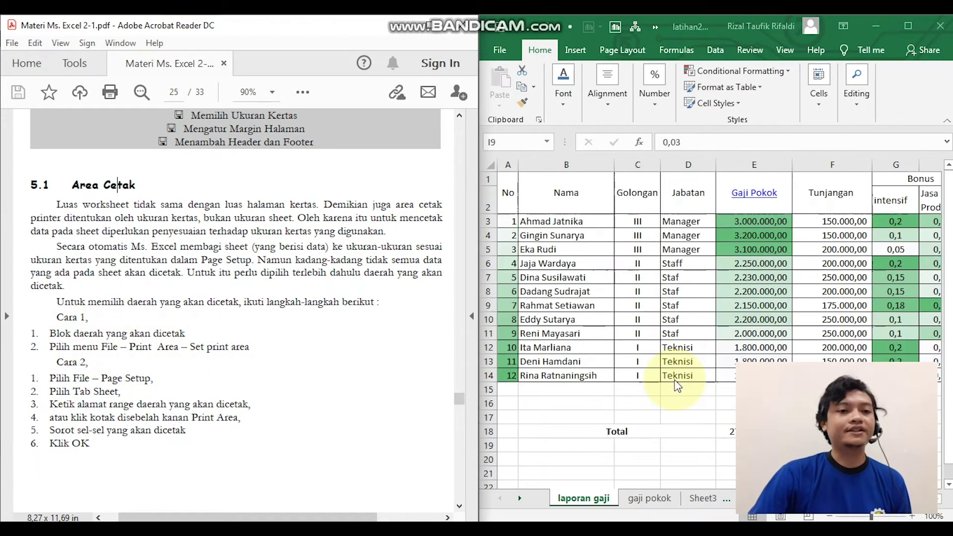
scroll(676, 385, down, 1)
scroll(676, 385, up, 1)
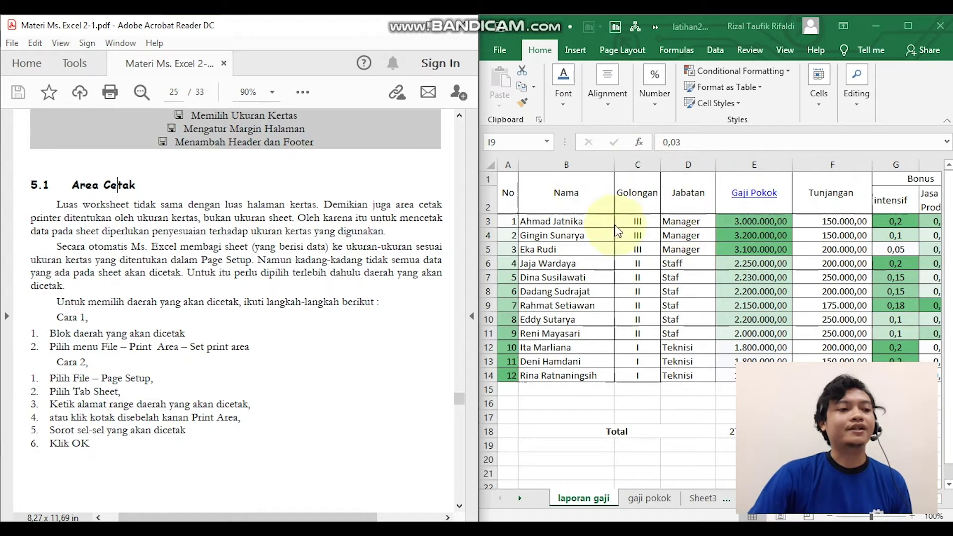
drag(507, 191, 860, 371)
scroll(826, 325, down, 1)
scroll(828, 329, up, 1)
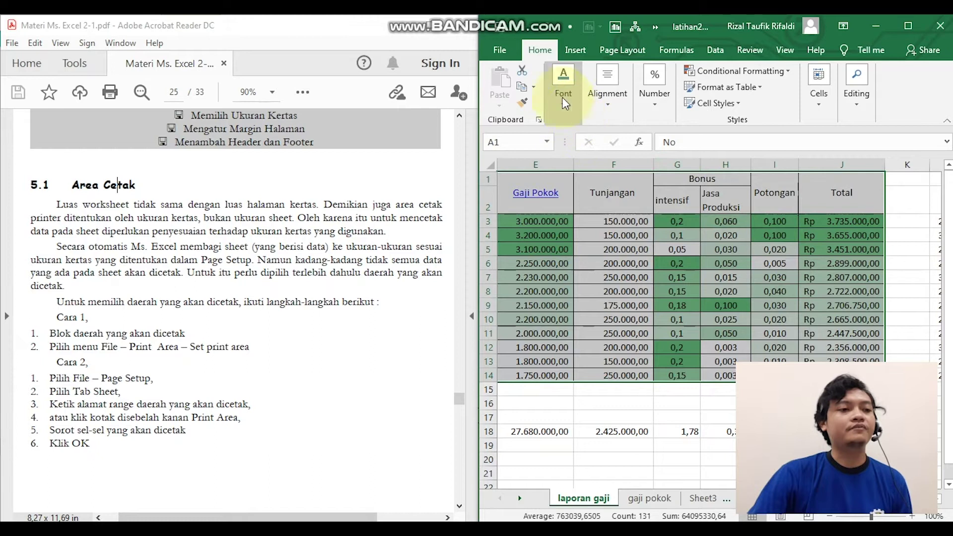
Set the workbook's print settings to Print Selection so only the selected range prints.
click(504, 53)
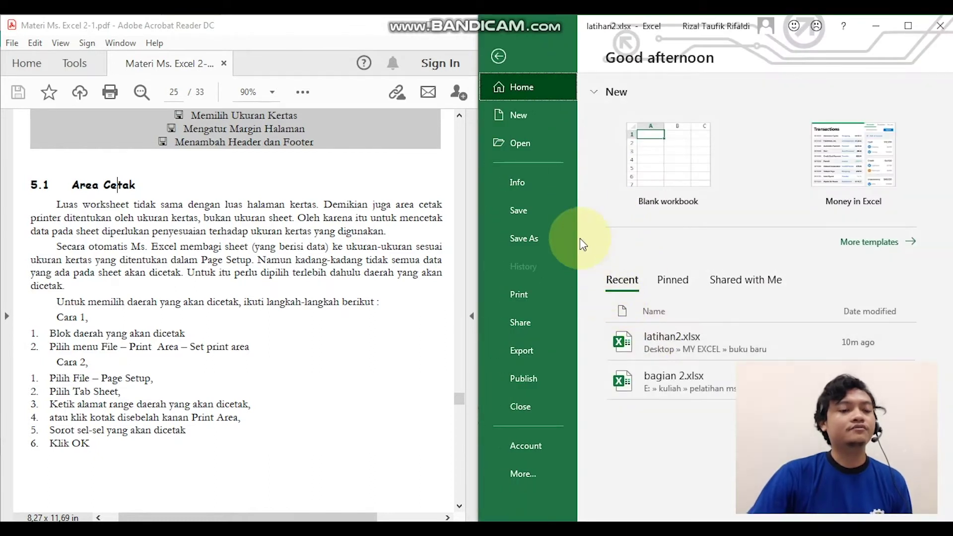
click(532, 295)
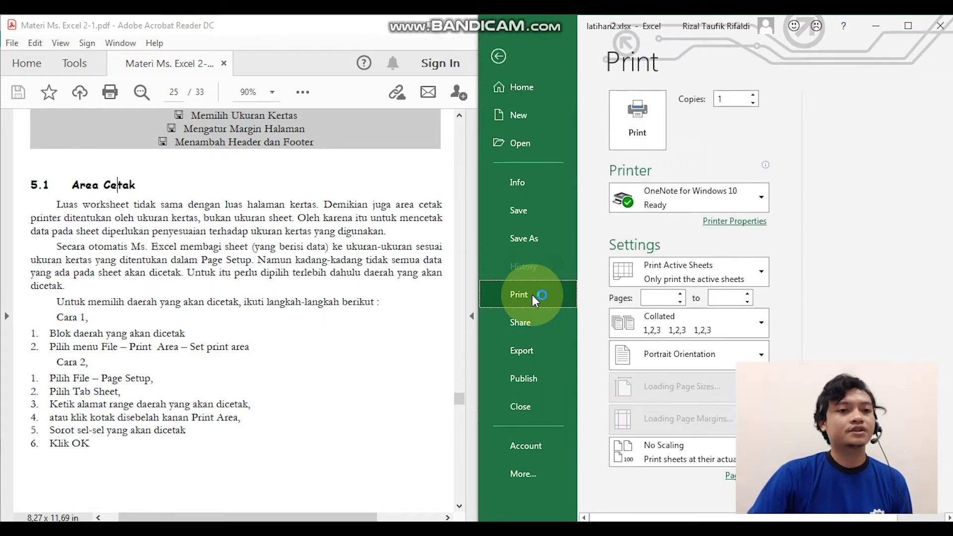
click(684, 340)
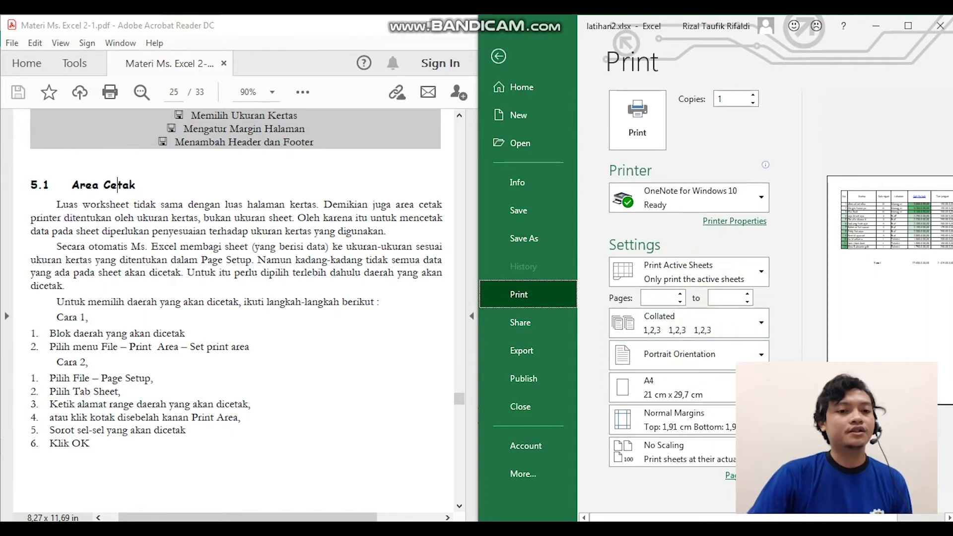
click(659, 384)
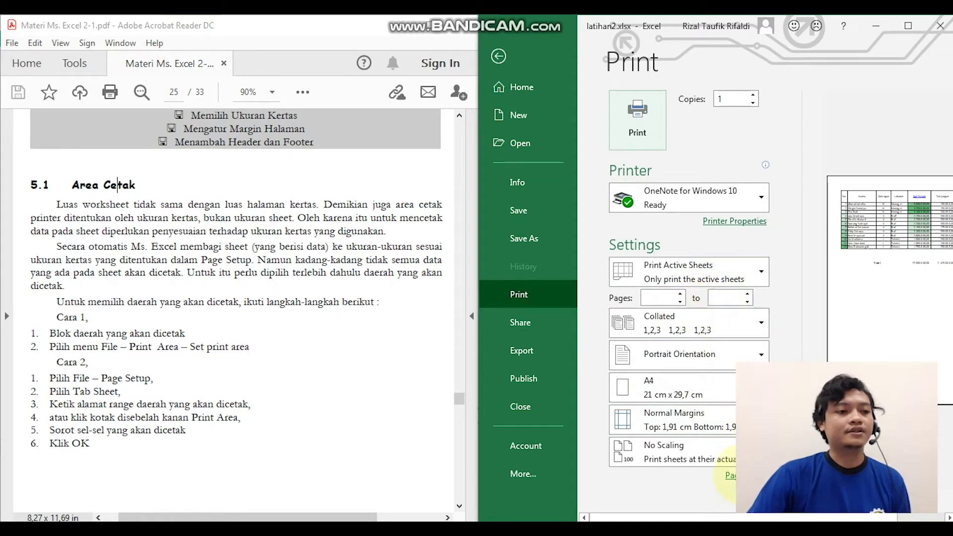
click(758, 273)
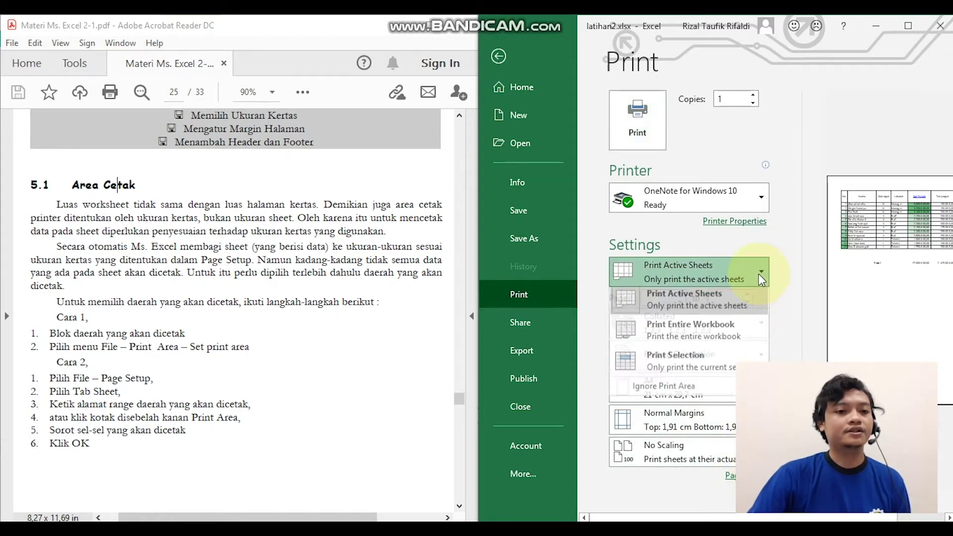
click(728, 372)
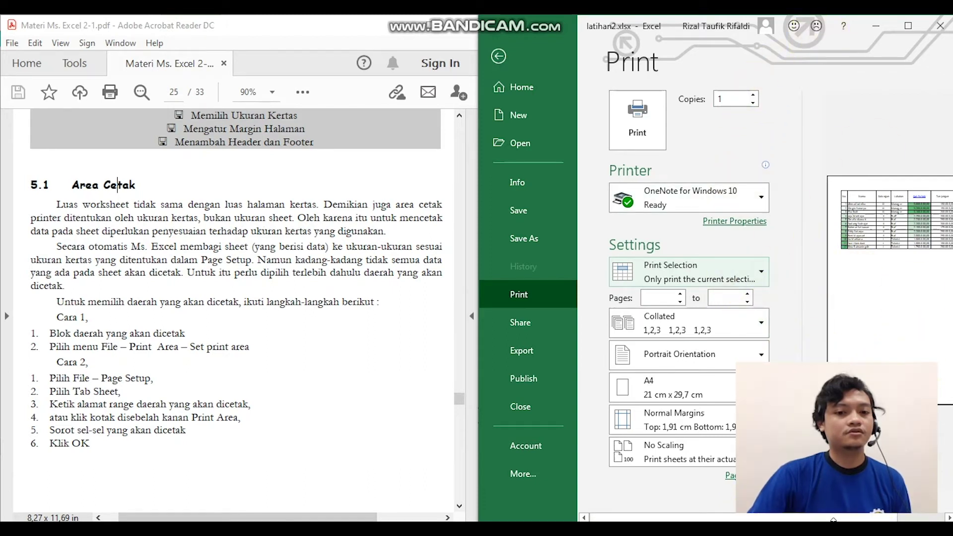
Examine the enlarged print preview of the selected salary table across its columns, including at full window size.
drag(826, 517, 876, 517)
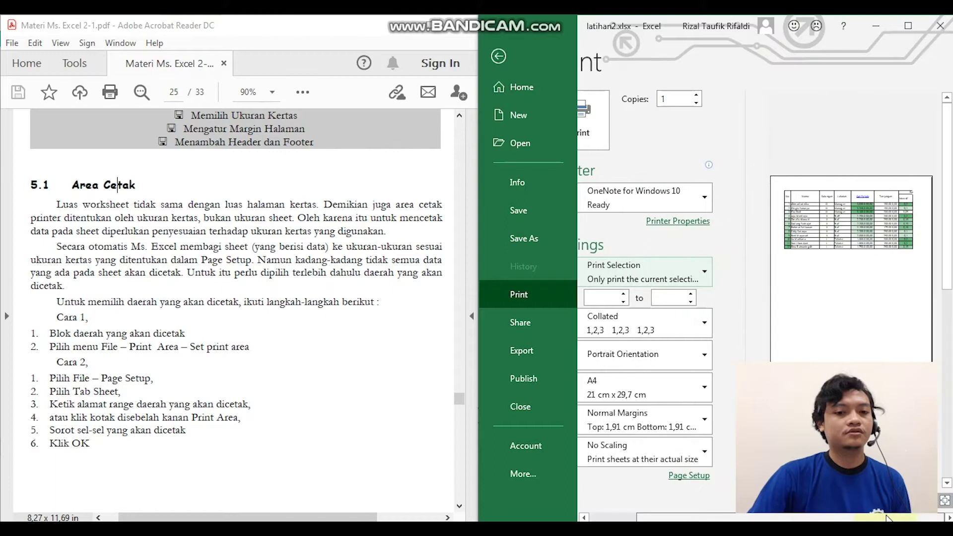
click(944, 501)
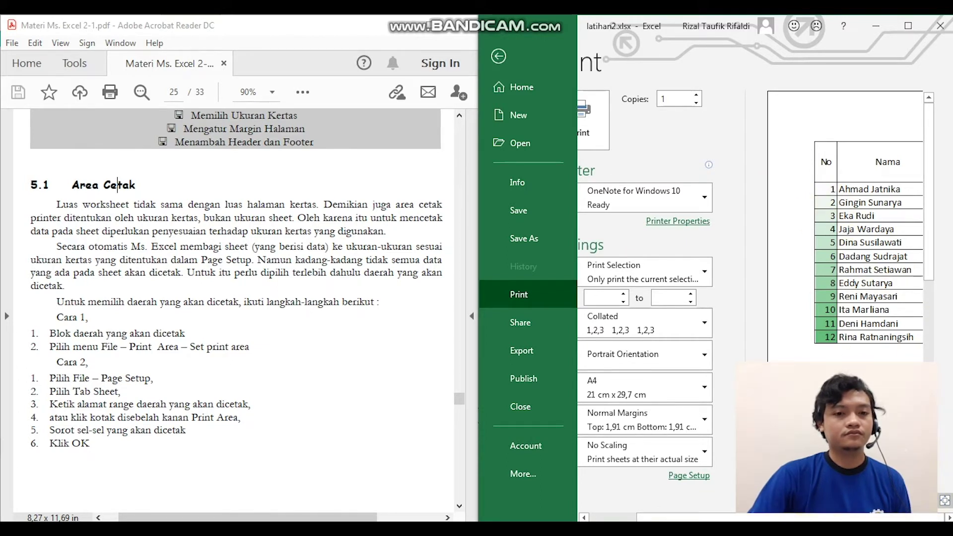
drag(814, 488, 865, 488)
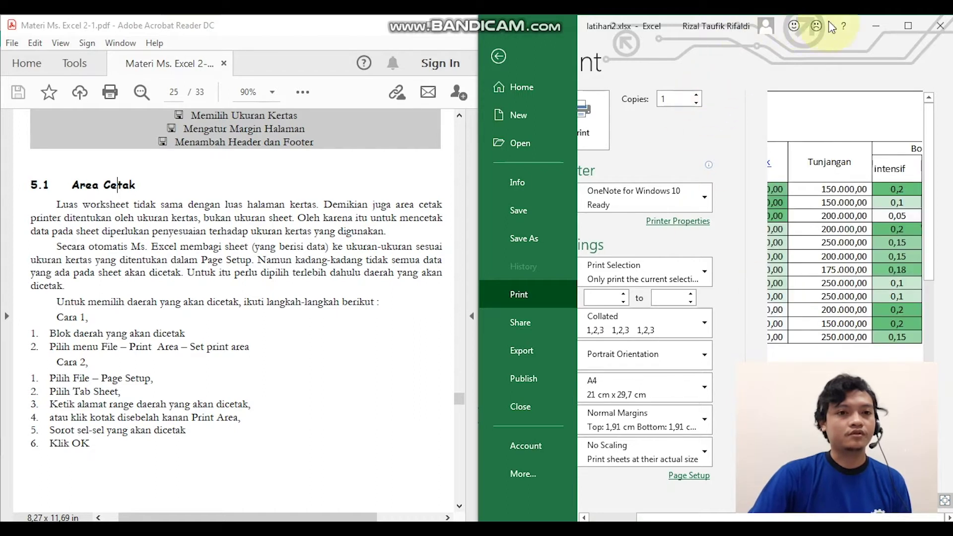
click(908, 26)
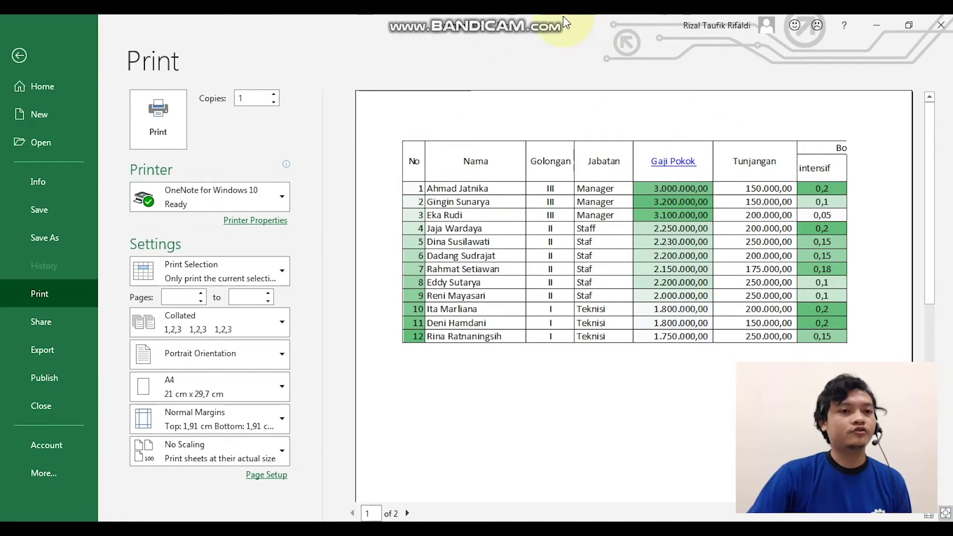
drag(561, 17, 949, 47)
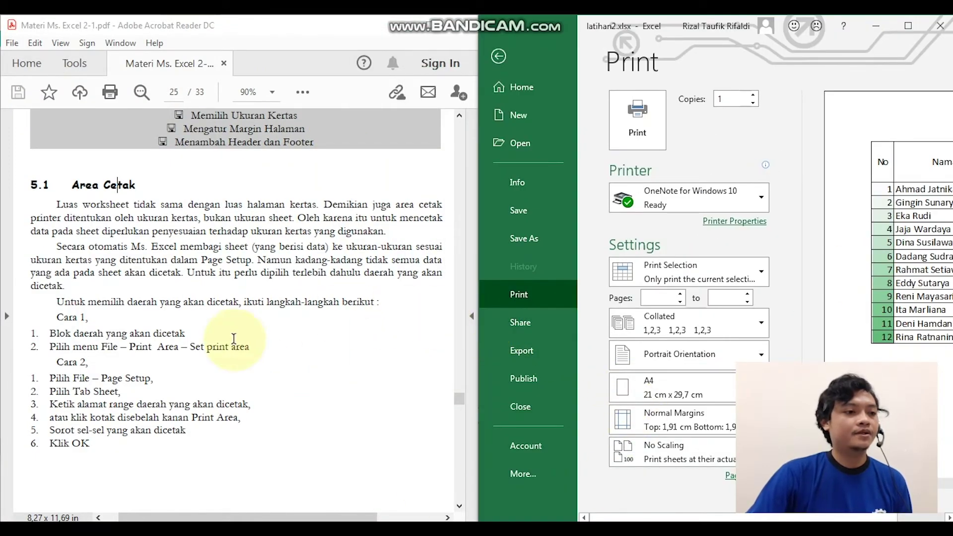
Set the print scope back to Print Active Sheets.
scroll(234, 339, down, 1)
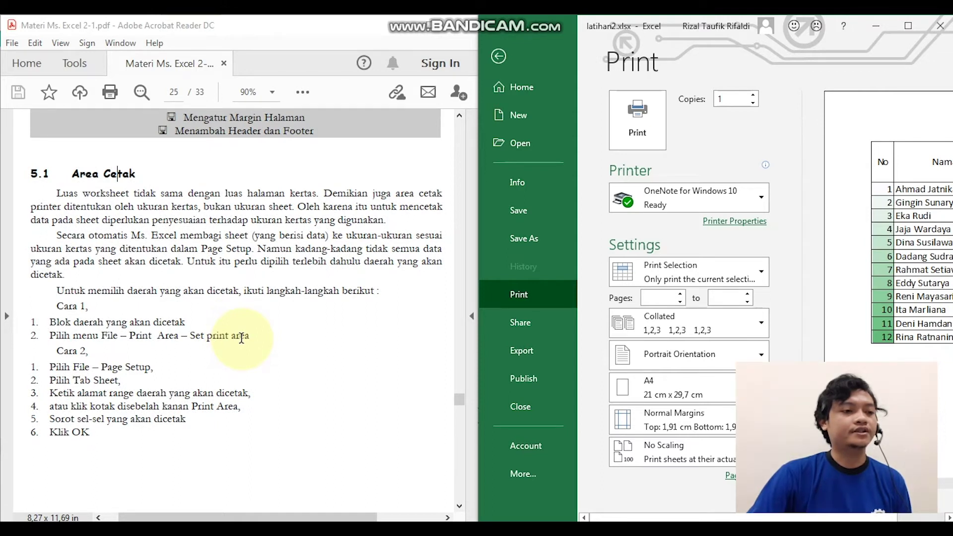
click(724, 276)
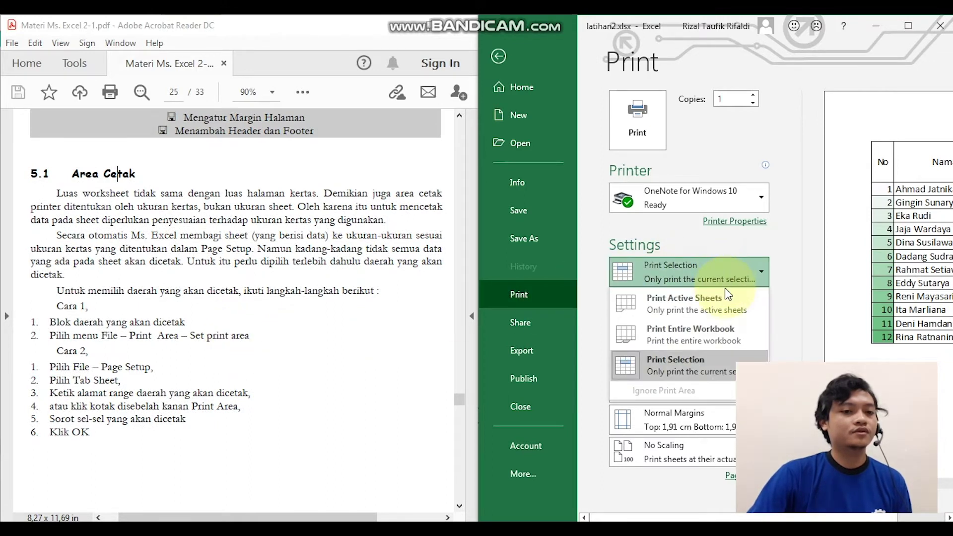
click(722, 299)
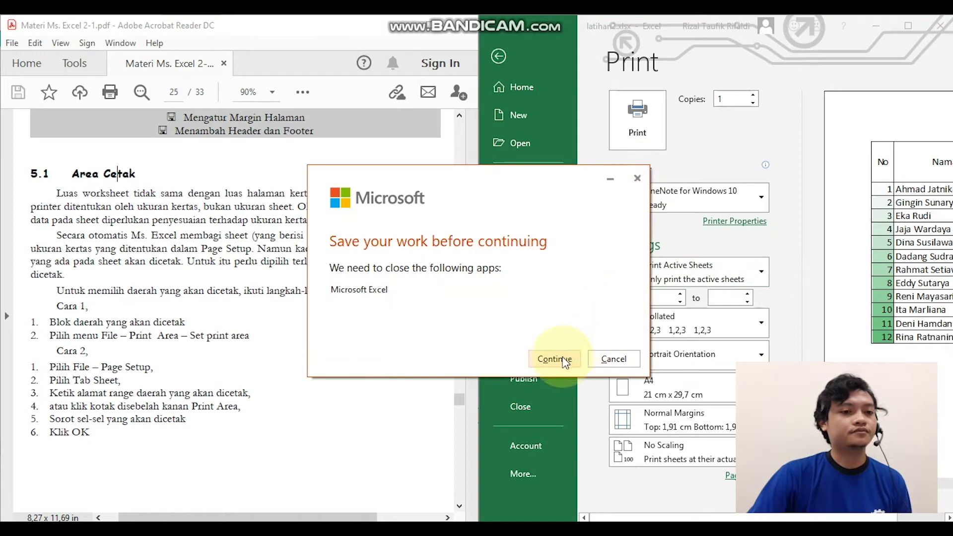
Let the Office update close Excel and install, and reopen the latihan2.xlsx workbook.
click(554, 358)
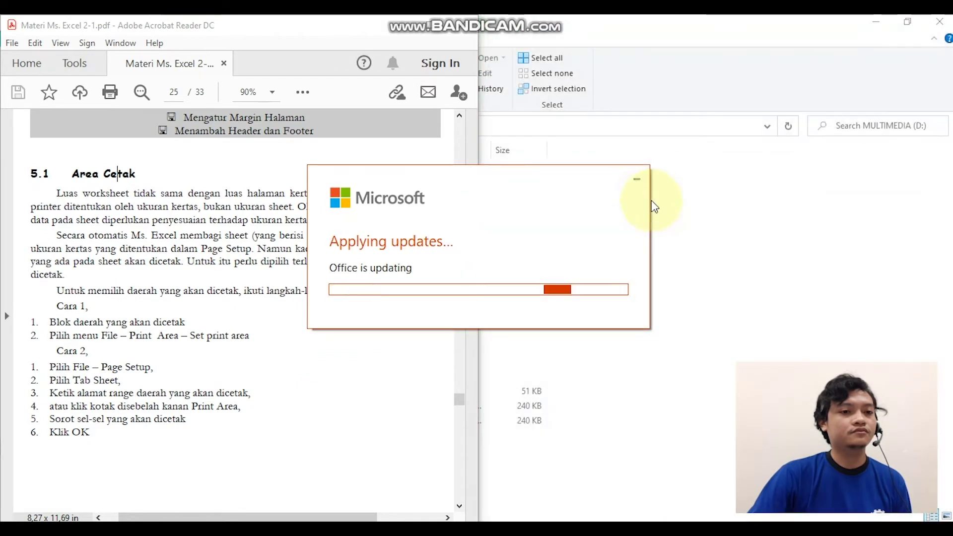
click(637, 180)
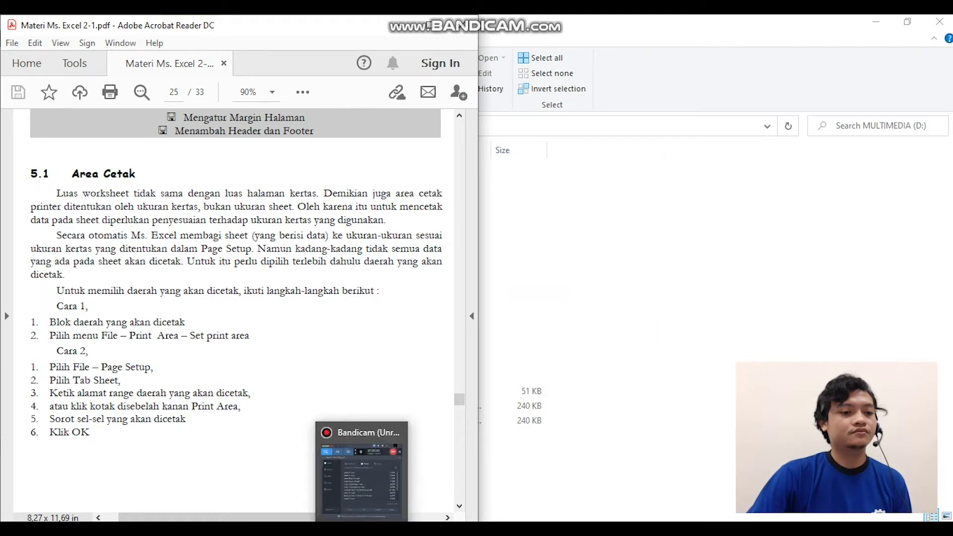
click(255, 530)
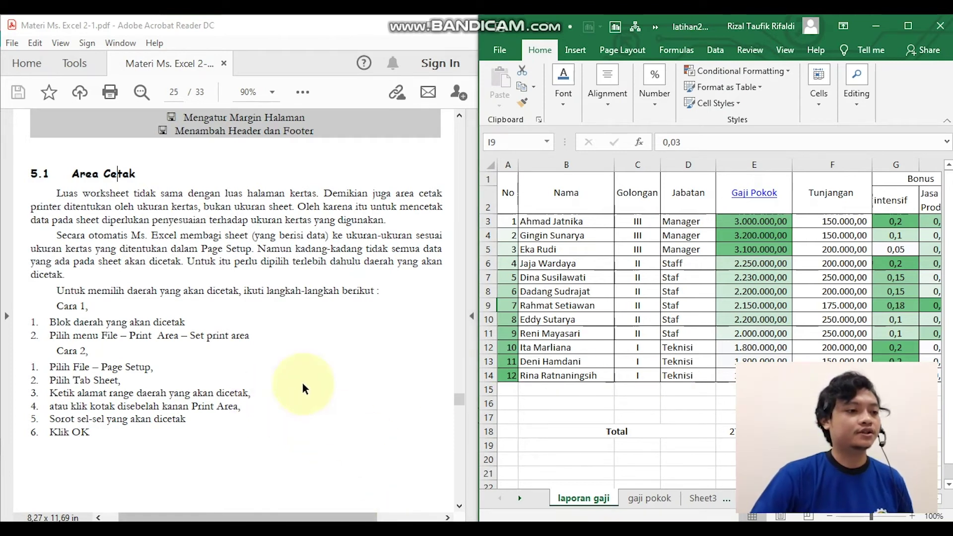
Dismiss the Office update notice and inspect the Print area option among the Sheet settings in Page Setup.
scroll(171, 361, down, 1)
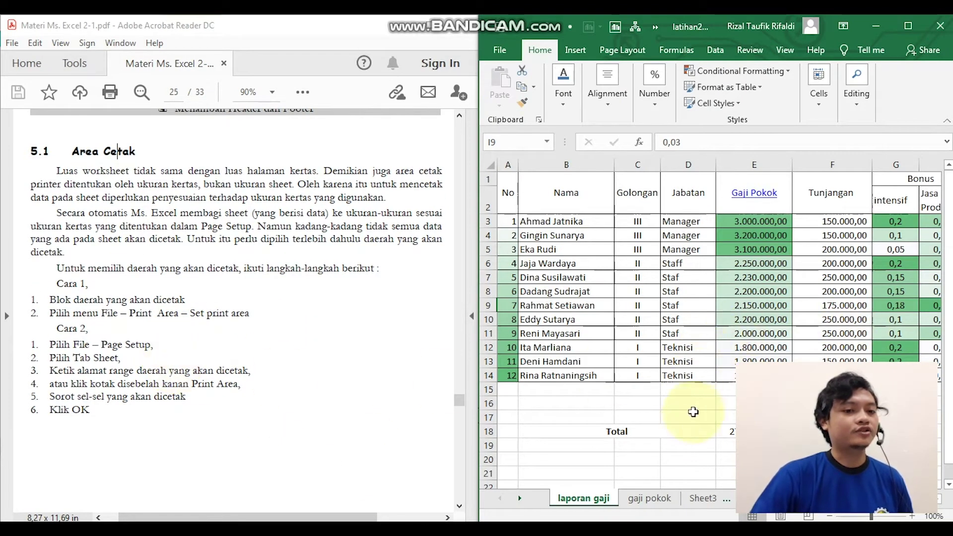
click(495, 55)
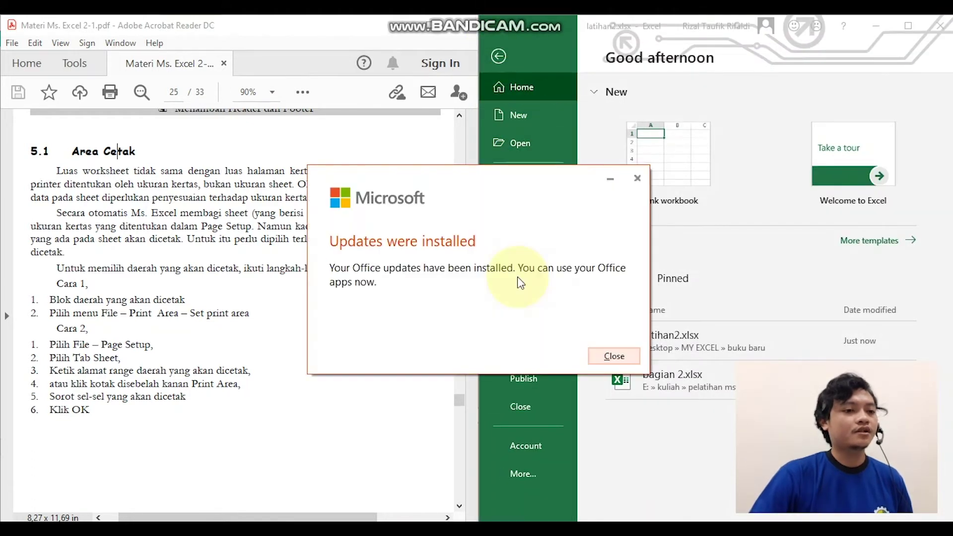
click(614, 357)
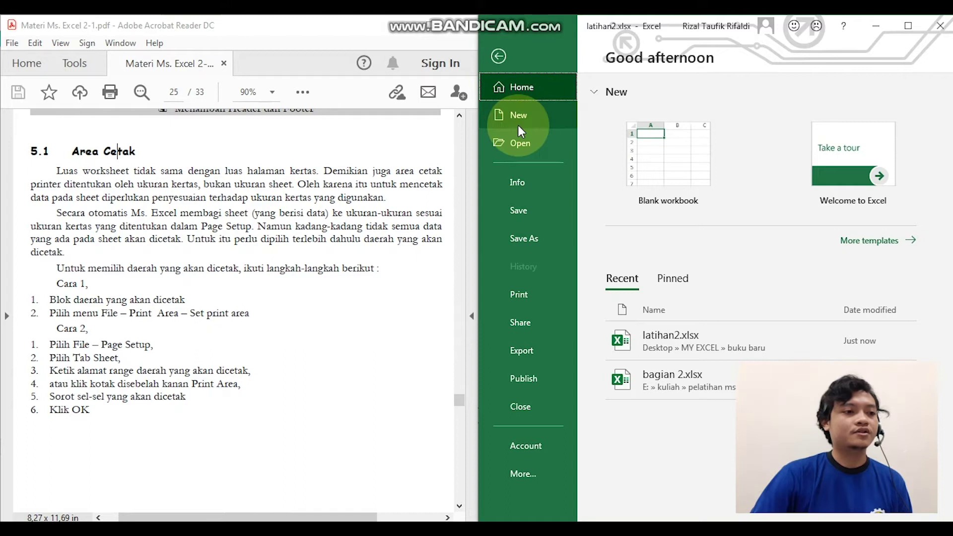
click(539, 298)
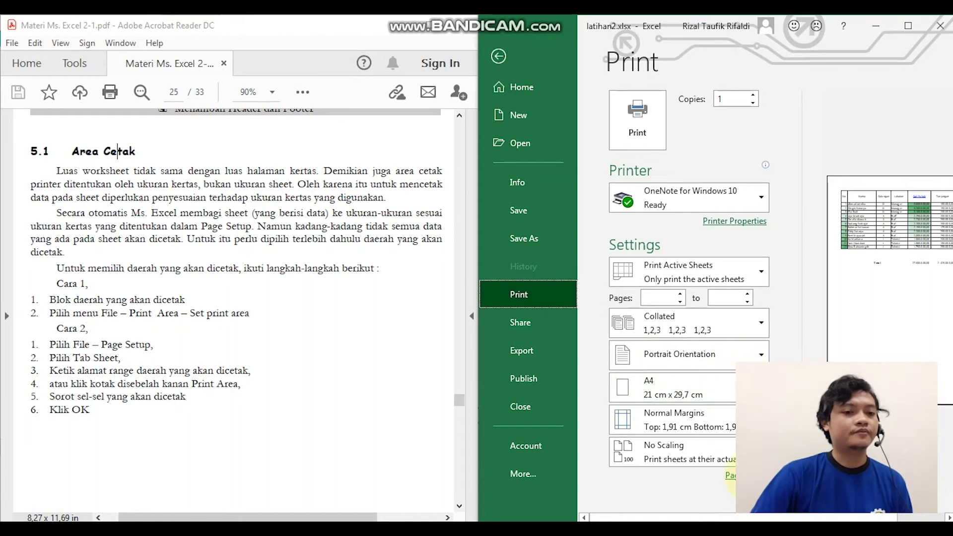
click(730, 474)
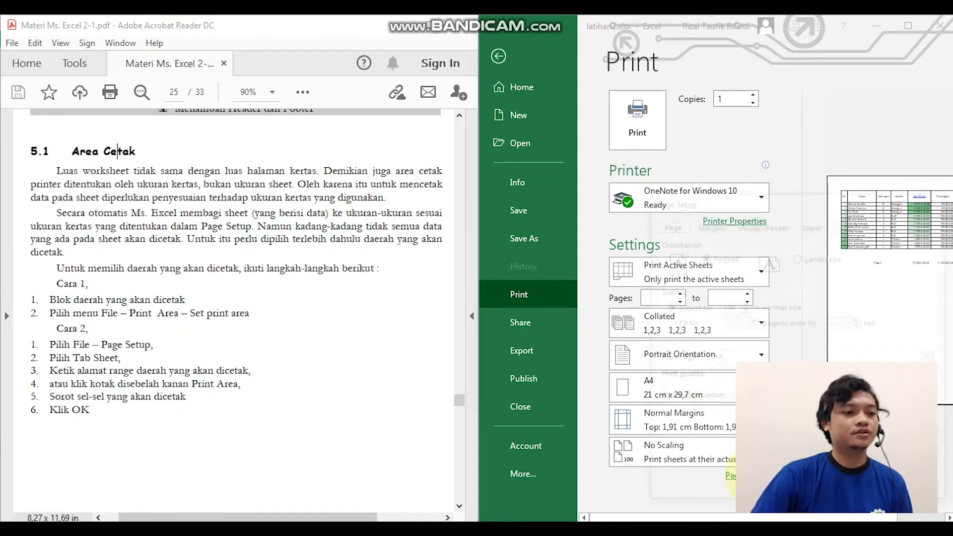
click(790, 222)
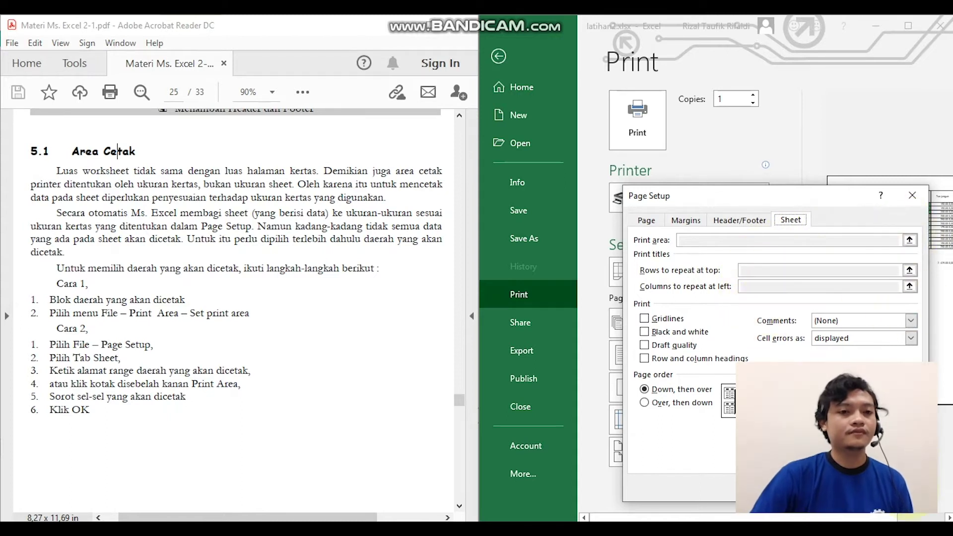
click(908, 488)
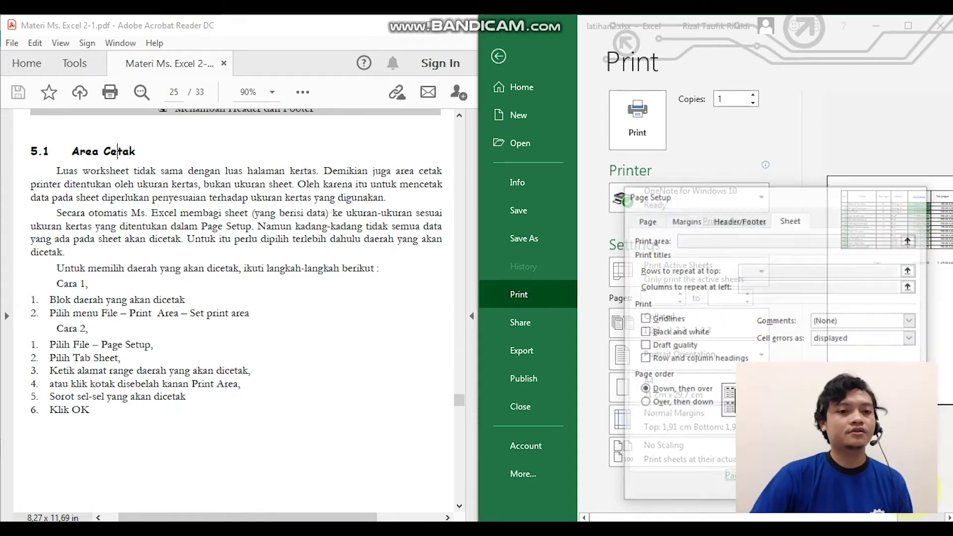
click(516, 47)
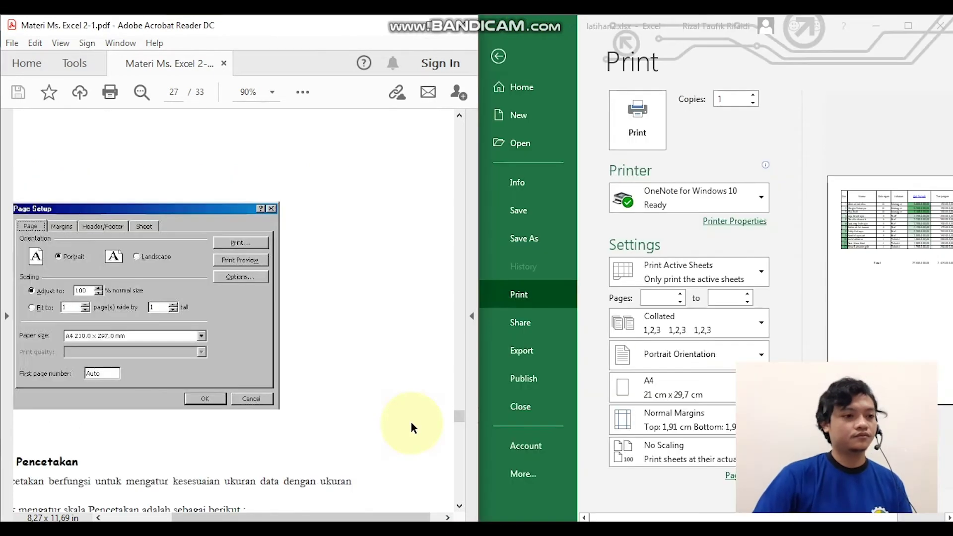
Leave the print view and review the PDF lesson's closing print area note and section 5.2 on paper size and orientation.
scroll(378, 396, down, 2)
drag(347, 517, 302, 519)
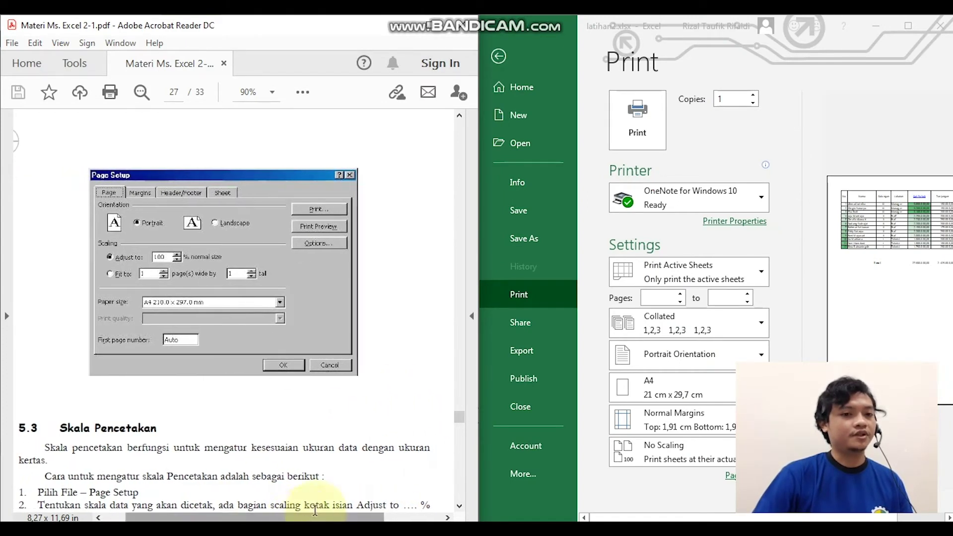
click(513, 54)
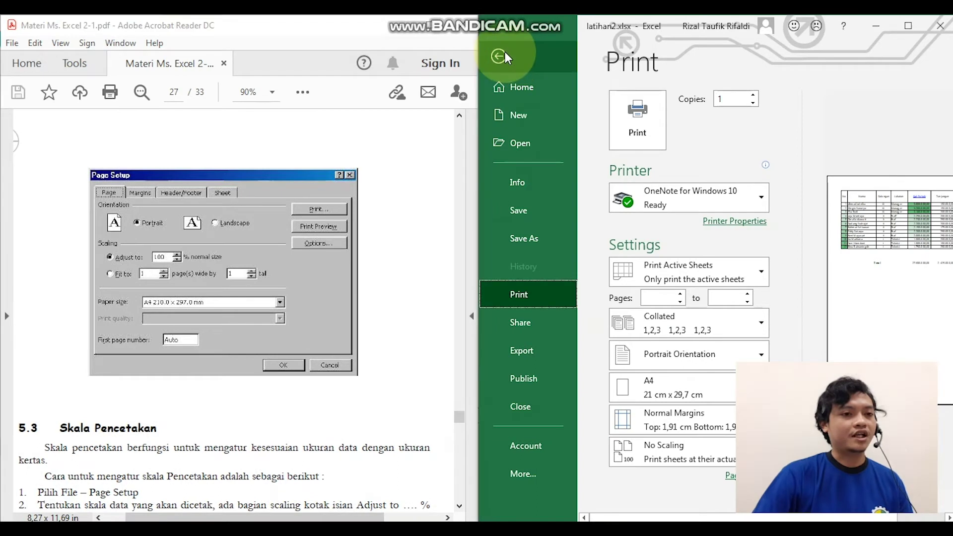
click(505, 52)
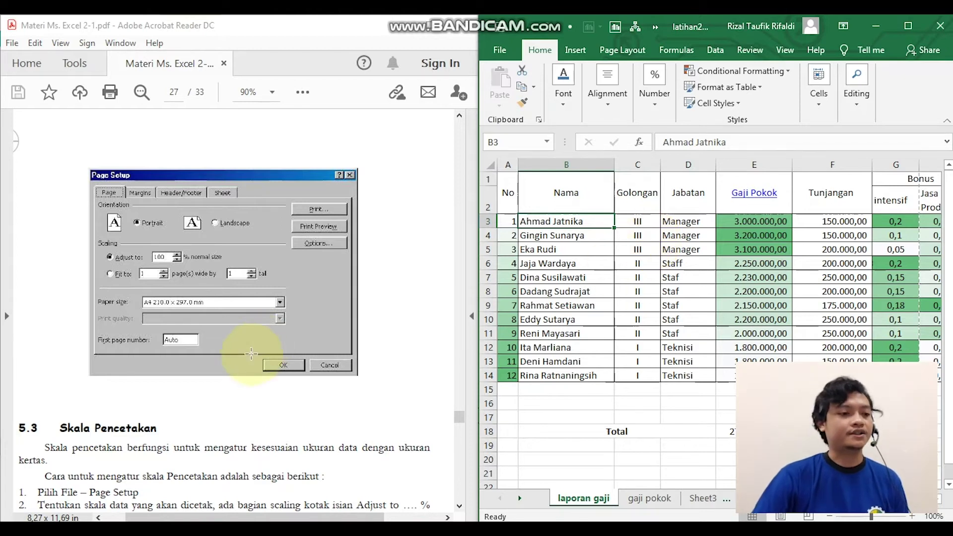
scroll(256, 355, up, 10)
scroll(265, 351, up, 2)
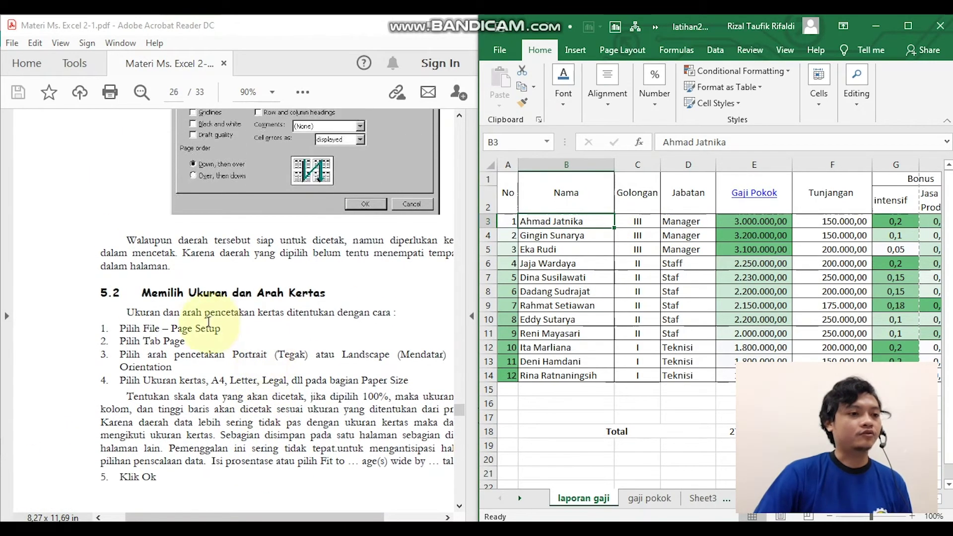
drag(207, 517, 256, 516)
drag(174, 262, 333, 272)
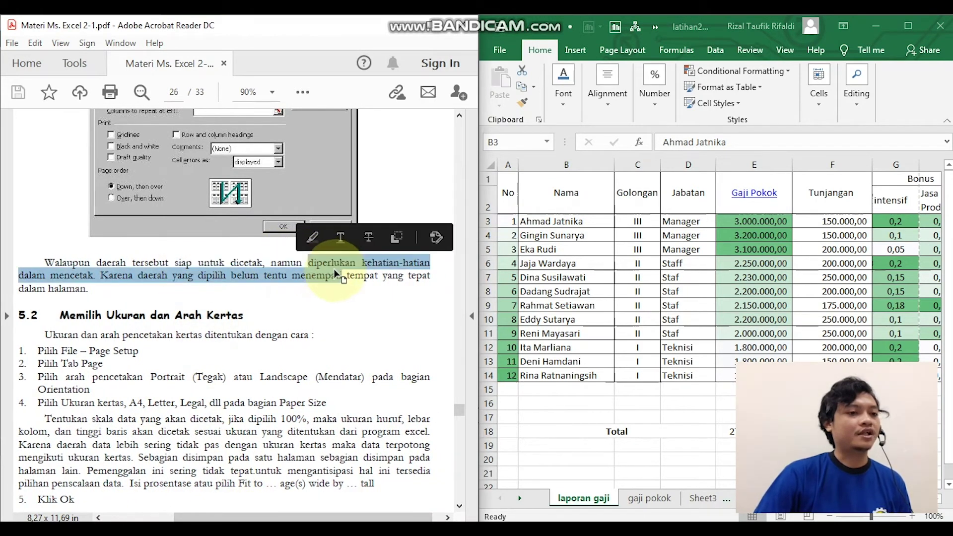
click(101, 275)
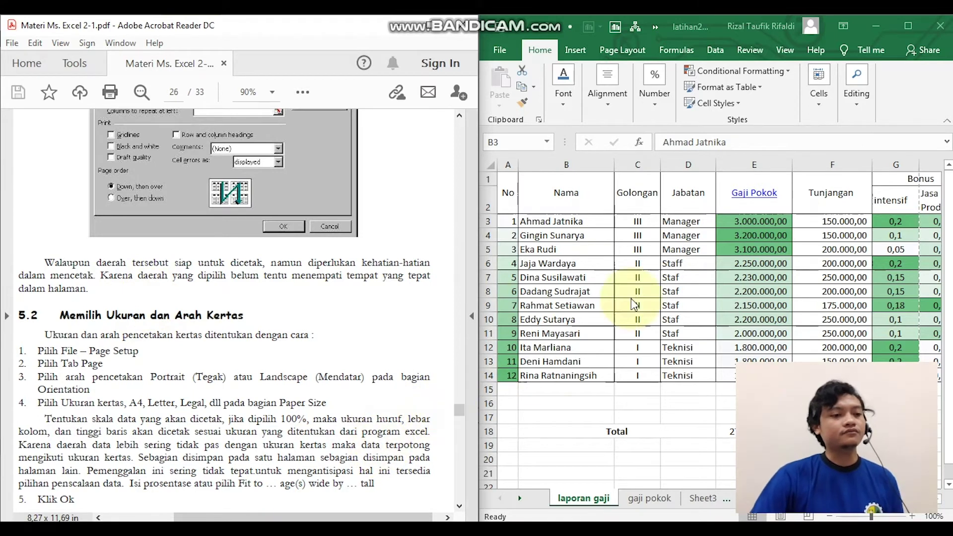
Select the salary table A1:J14 on the laporan gaji sheet and set the print scope to Print Selection.
click(508, 48)
click(500, 57)
drag(507, 189, 733, 390)
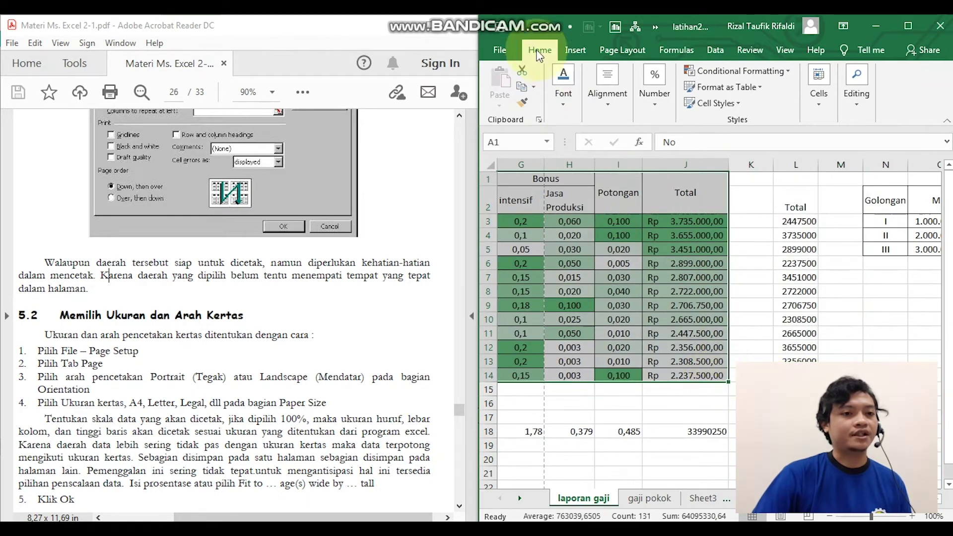
click(499, 50)
click(539, 295)
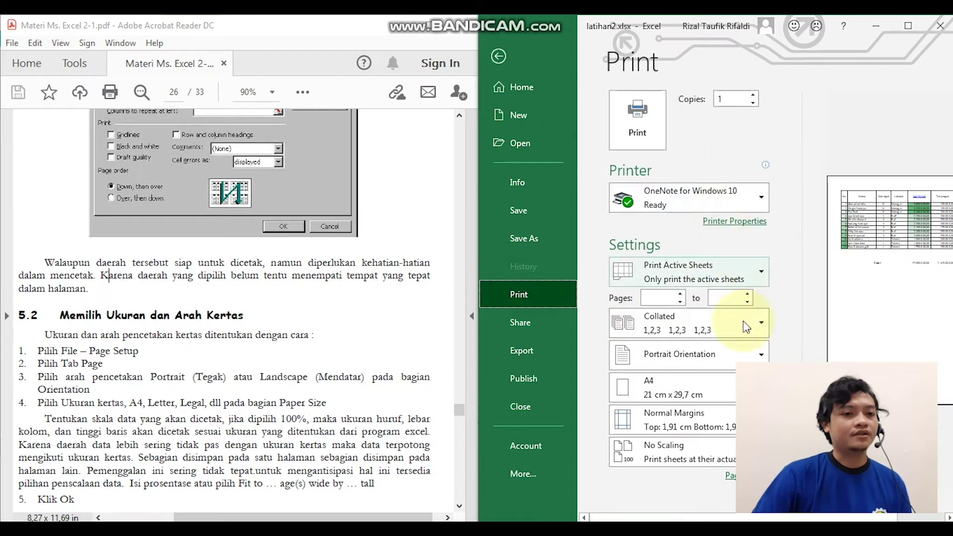
click(733, 274)
click(698, 366)
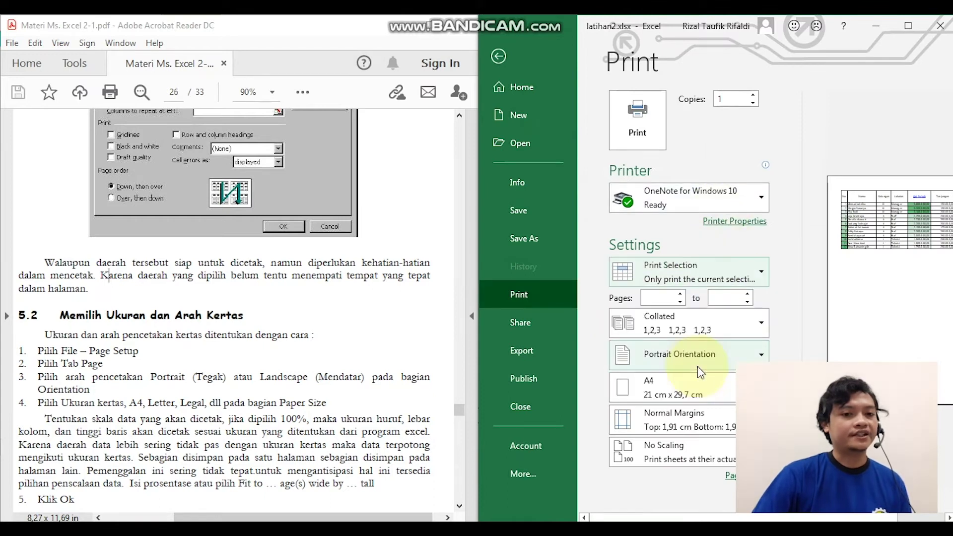
Enlarge the portrait print preview at full window size and examine which table columns fit on the first page.
drag(851, 520, 900, 520)
click(944, 500)
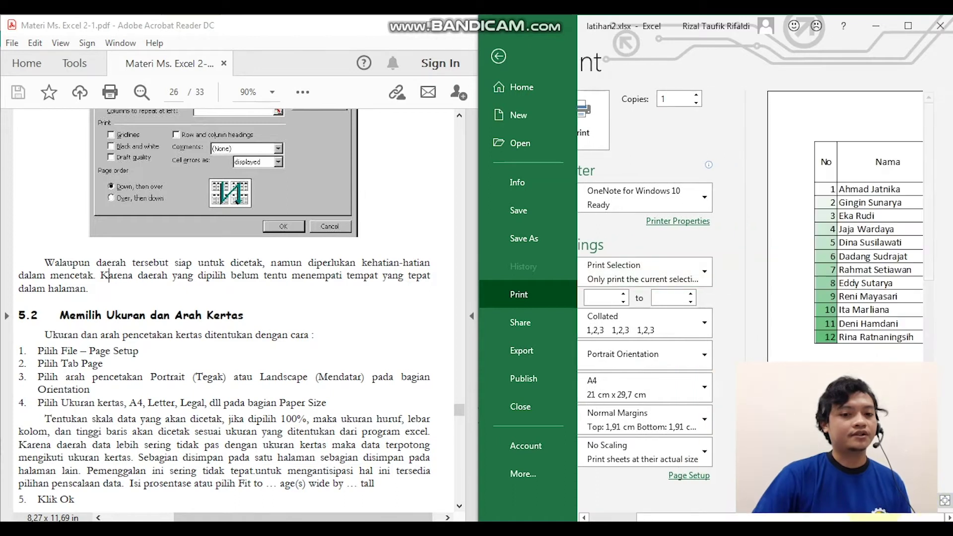
click(907, 28)
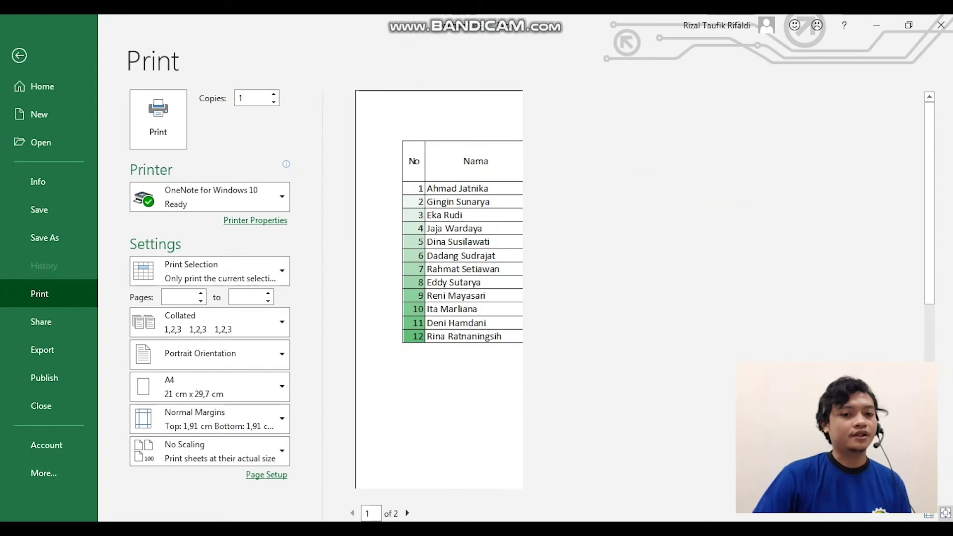
click(409, 125)
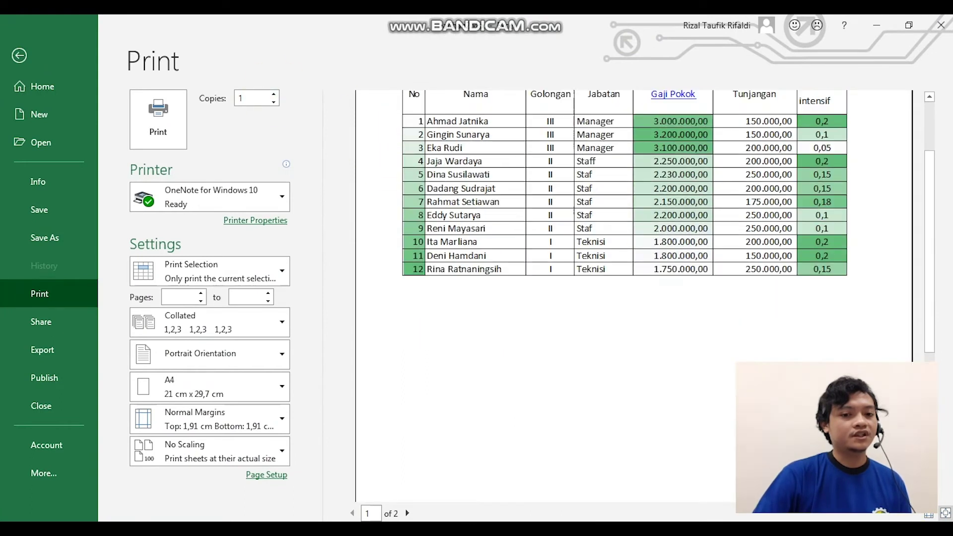
scroll(602, 257, up, 3)
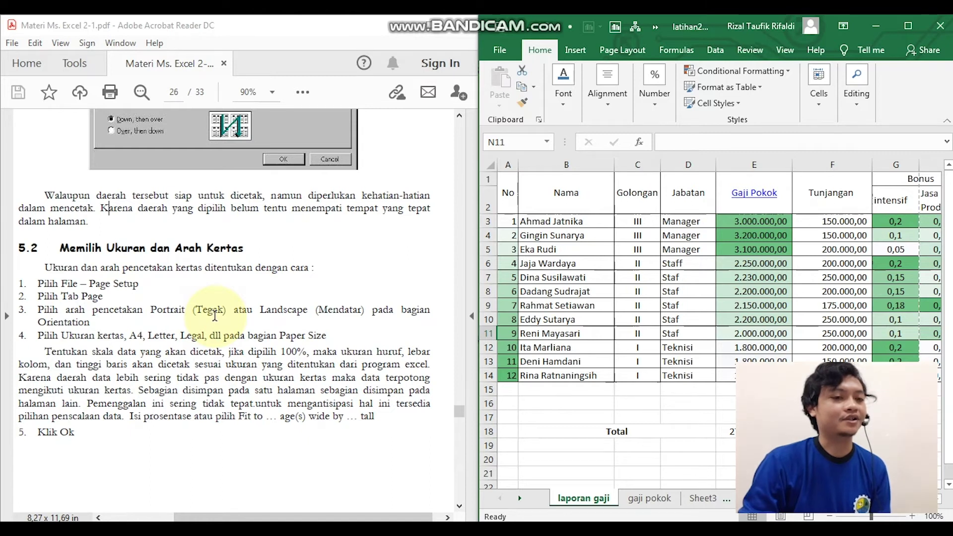
Set the page orientation to Landscape in the Page Setup options of the print view.
scroll(214, 316, up, 1)
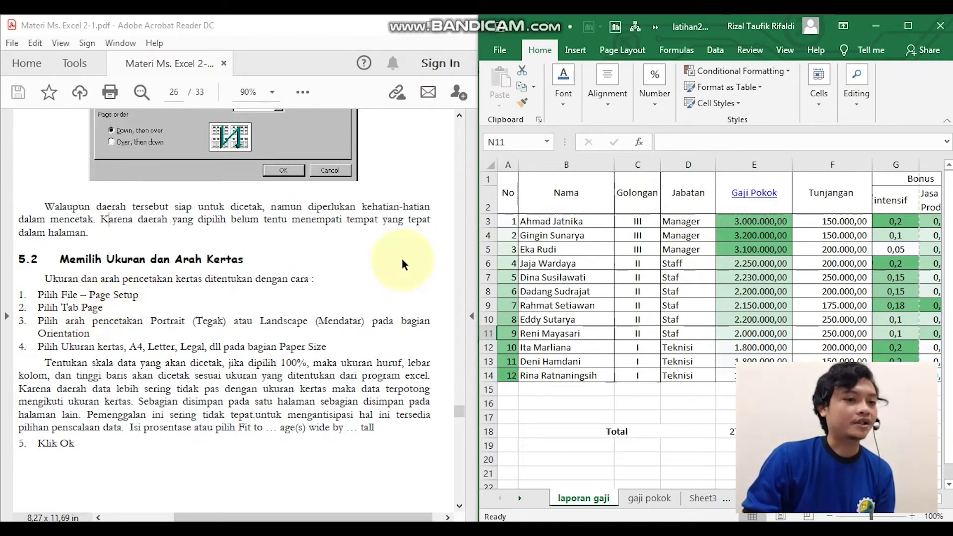
click(502, 52)
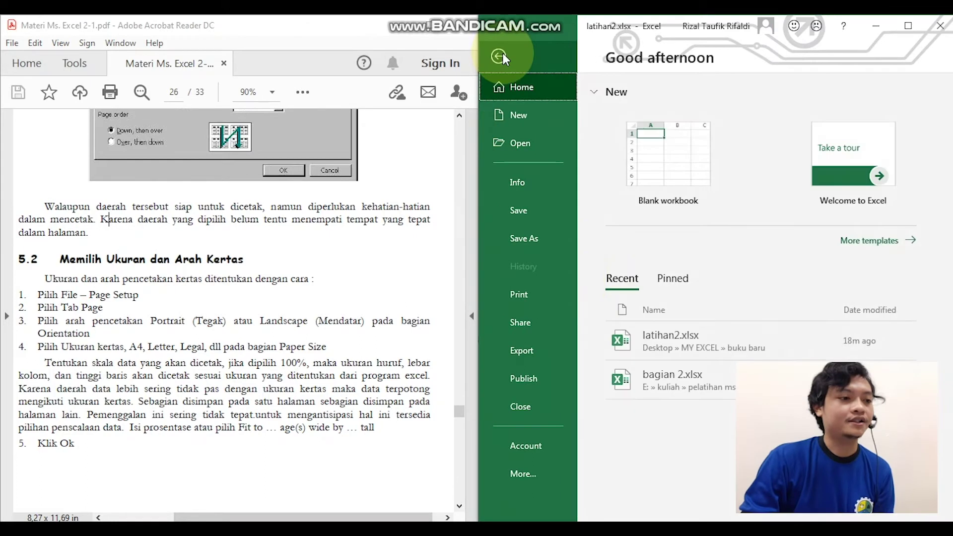
click(552, 293)
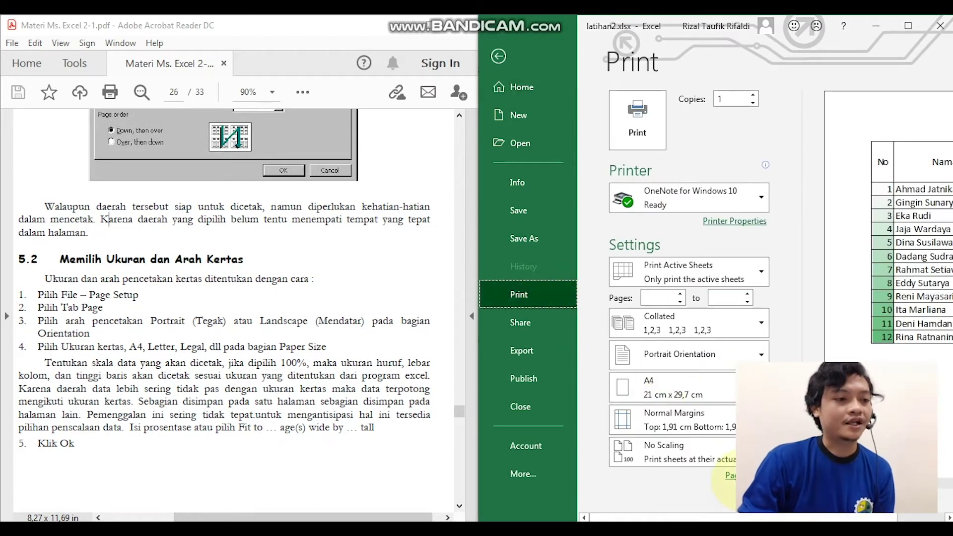
click(729, 475)
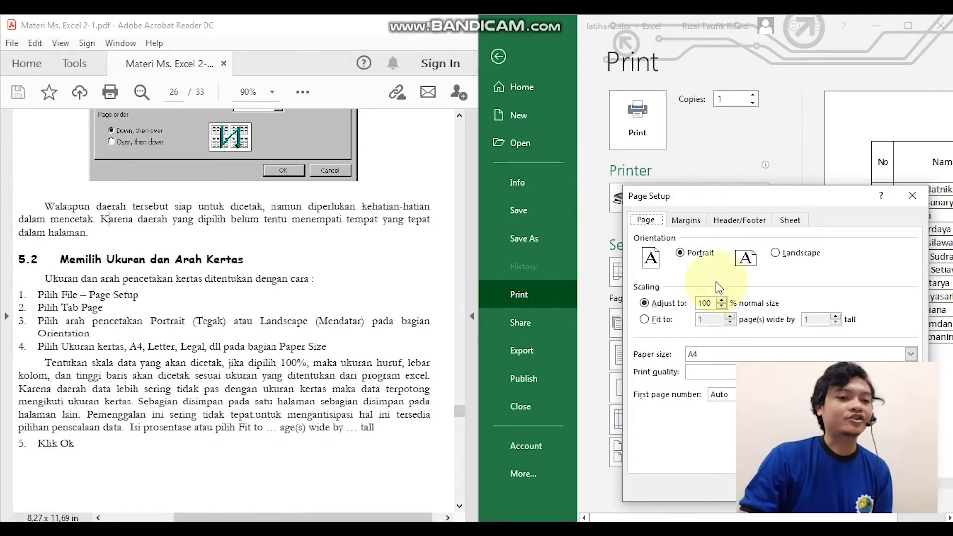
click(679, 253)
click(784, 256)
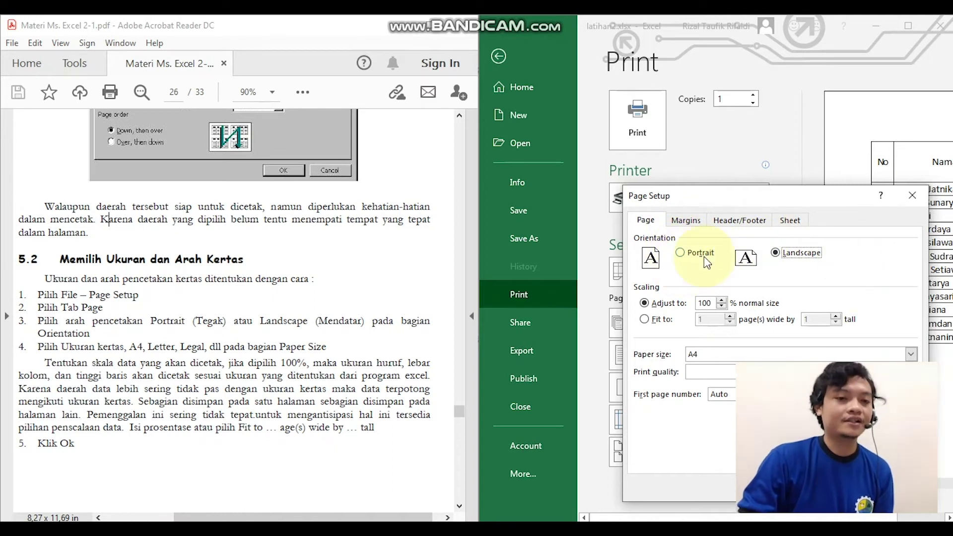
click(702, 254)
click(784, 255)
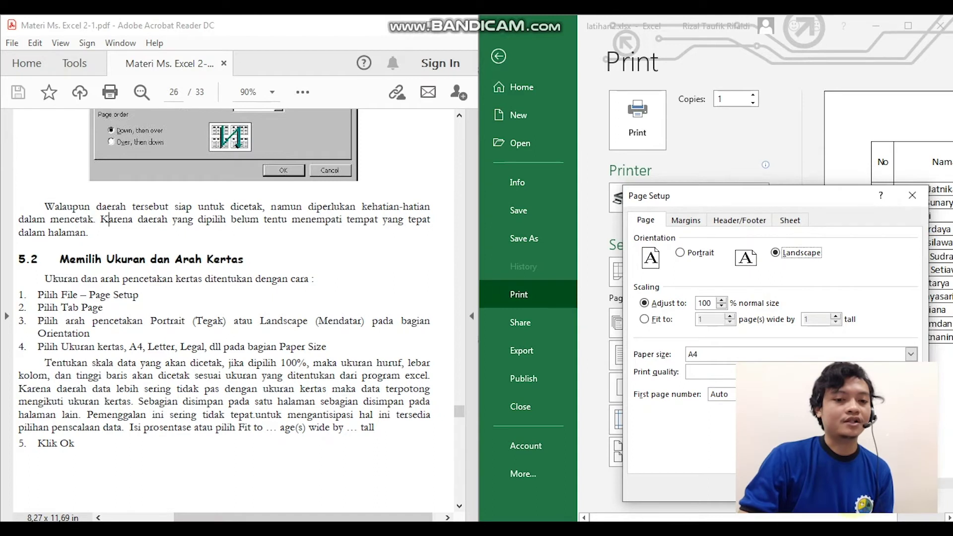
key(Return)
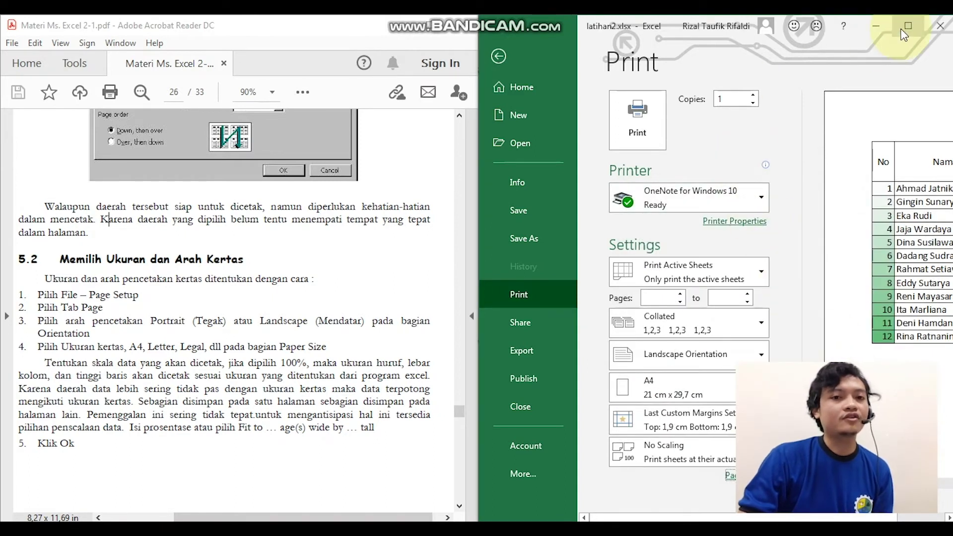
Examine the landscape print preview as a whole page at full window size.
click(904, 28)
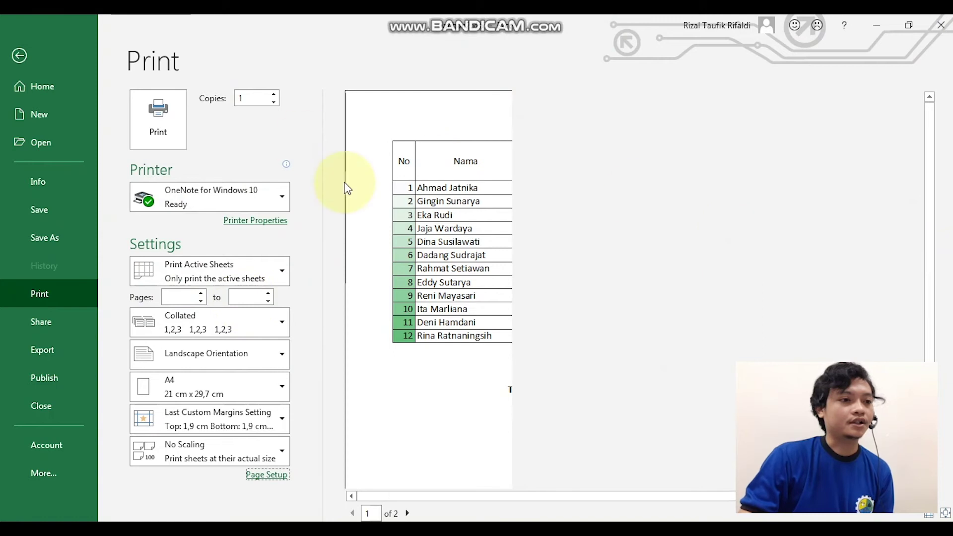
click(467, 411)
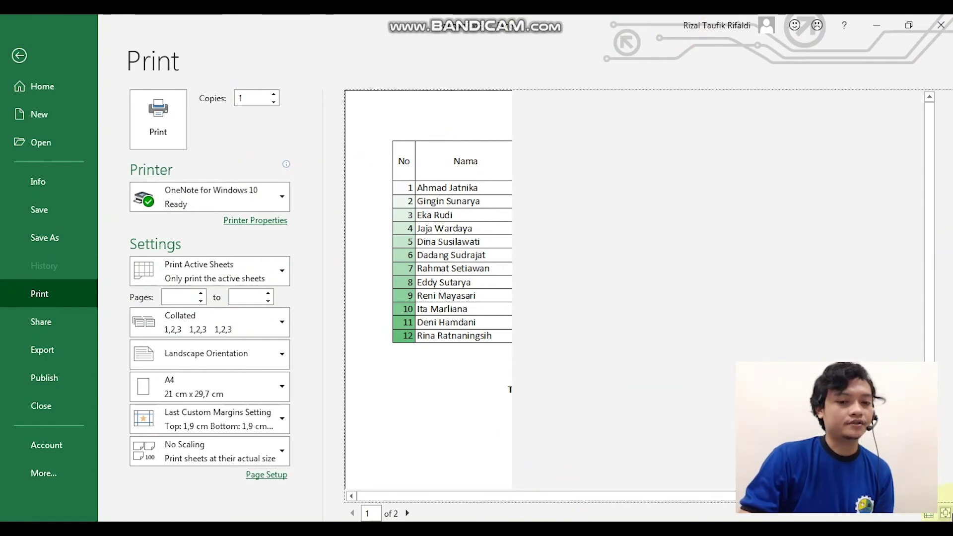
click(945, 513)
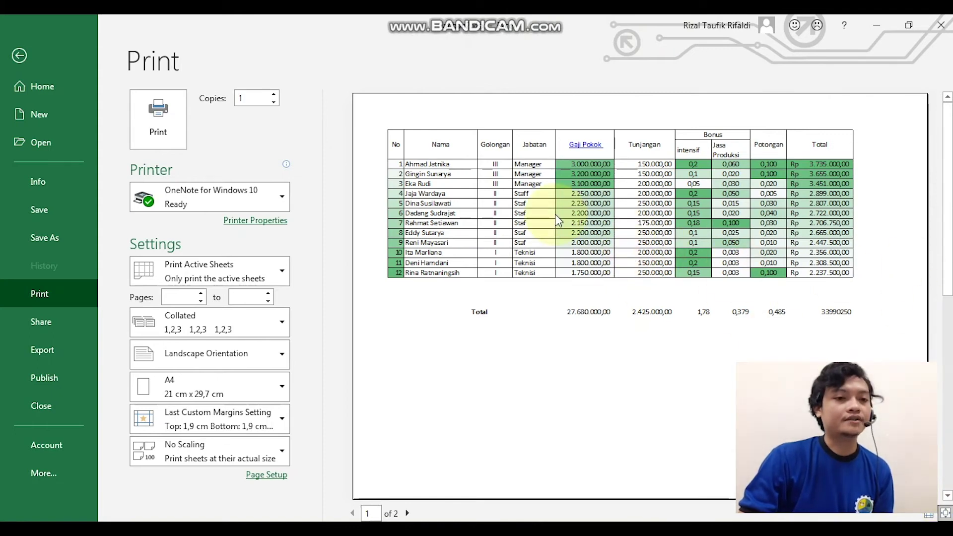
scroll(918, 313, down, 1)
scroll(918, 313, up, 1)
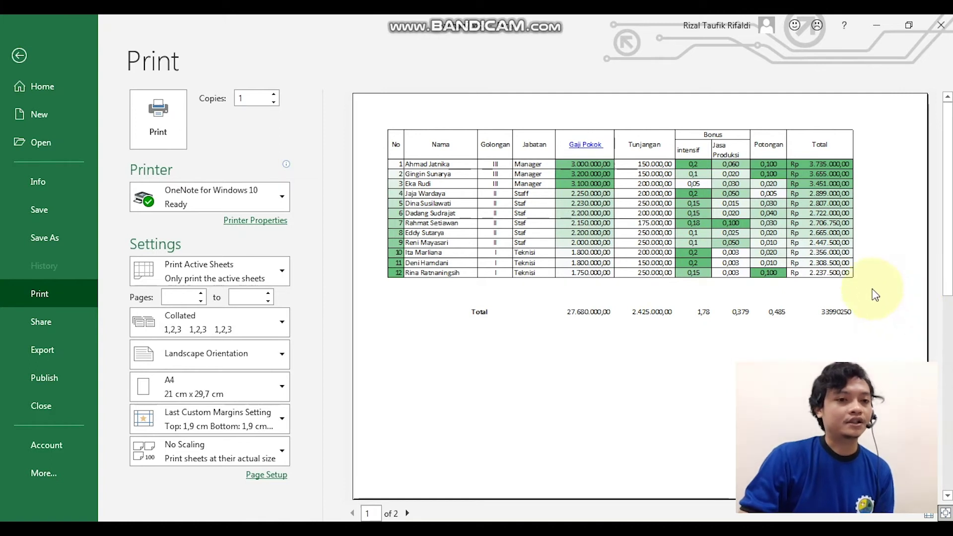
Reselect the salary table A1:J14 in the worksheet and restrict the landscape printout to Print Selection.
click(19, 55)
drag(29, 192, 586, 375)
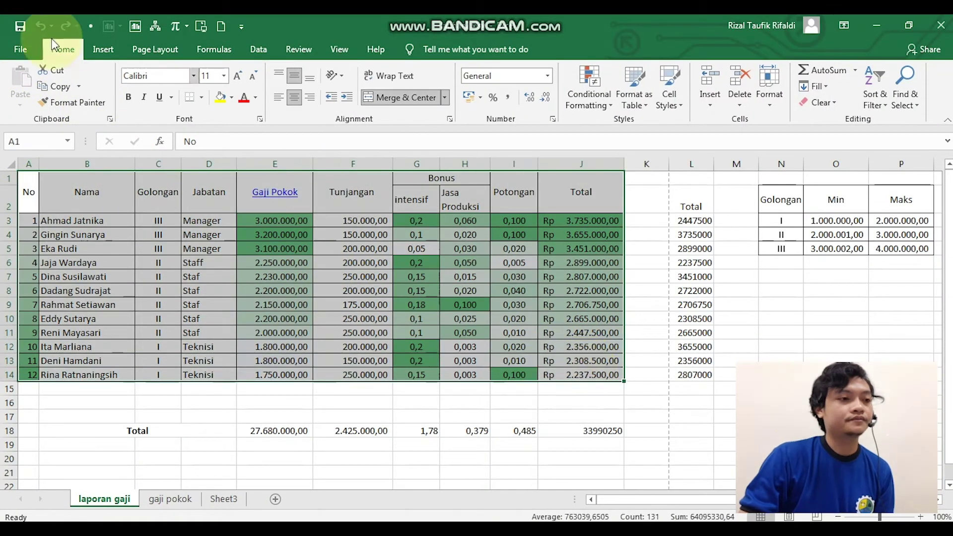
click(9, 51)
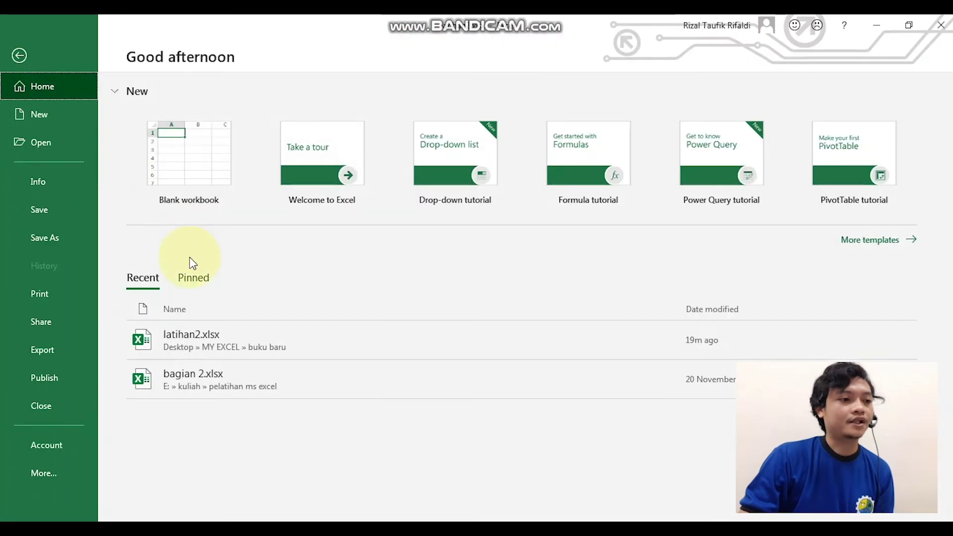
click(67, 292)
click(258, 275)
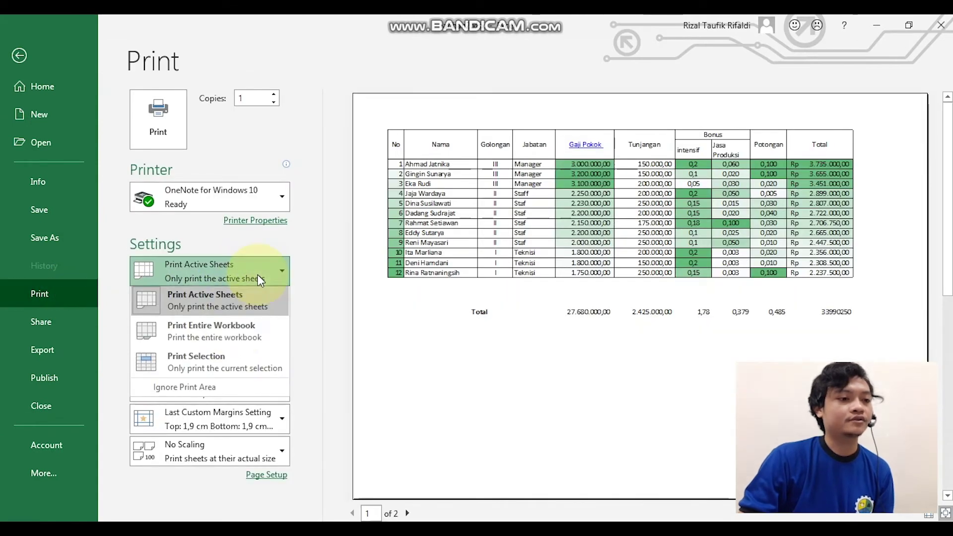
click(229, 361)
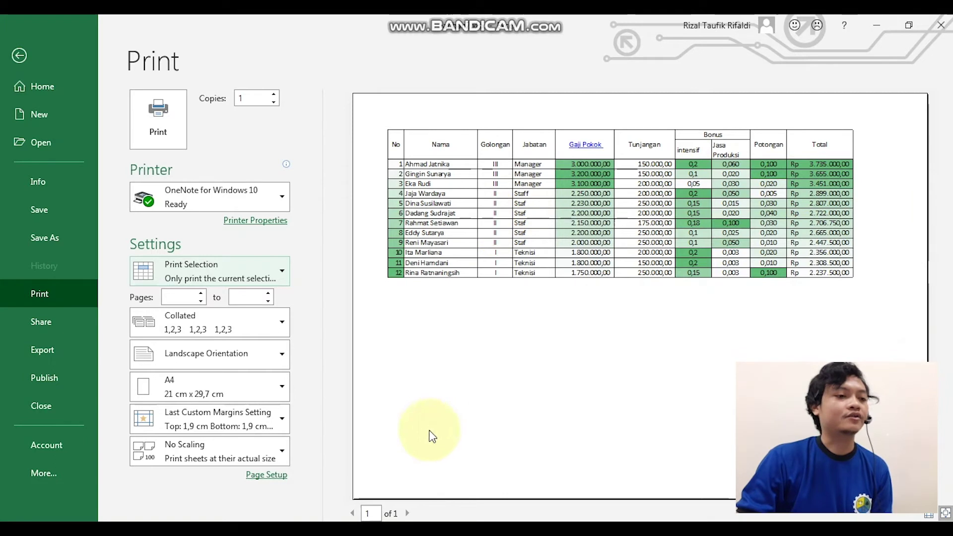
Switch the selected table's printout to Portrait Orientation and enlarge its preview for comparison.
click(237, 361)
click(240, 383)
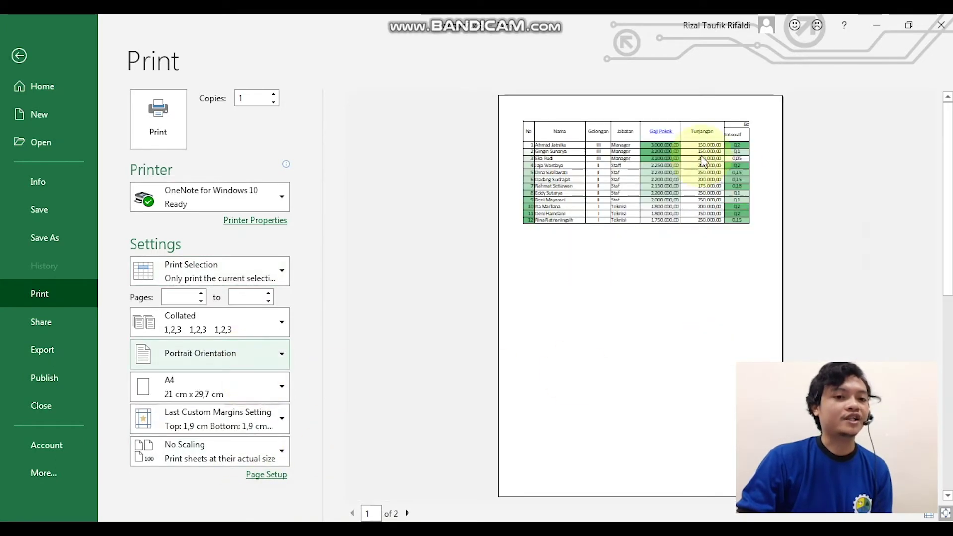
click(944, 514)
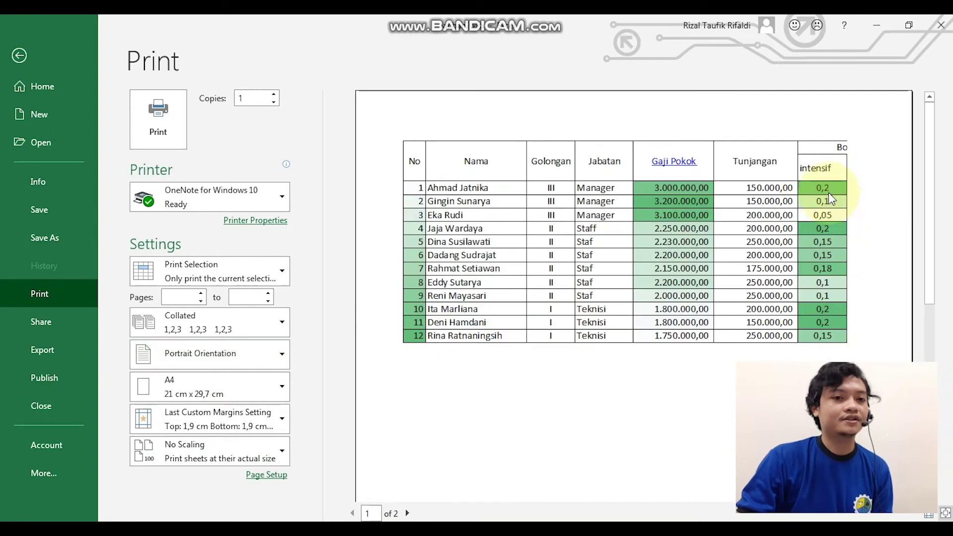
Change the printout back to Landscape Orientation and examine the enlarged preview across its columns.
click(224, 367)
click(238, 416)
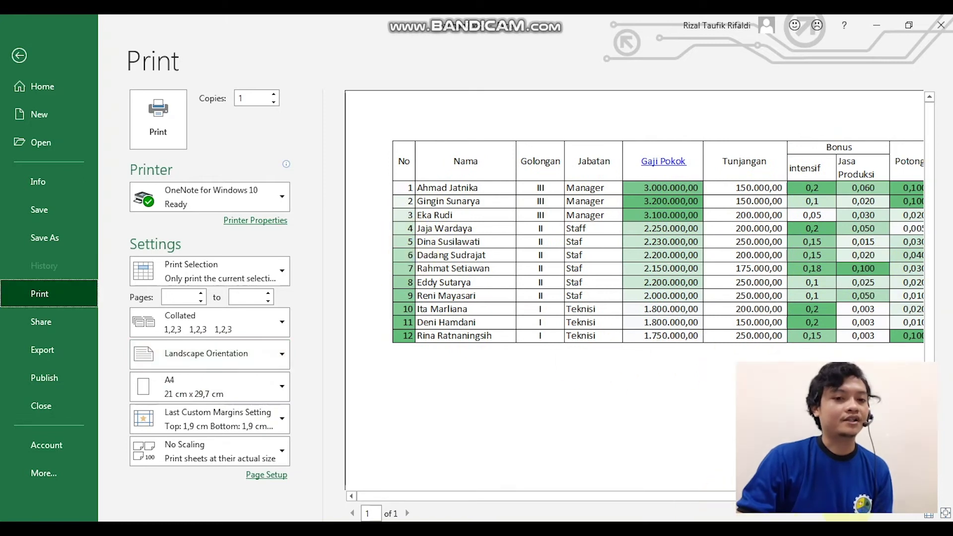
drag(918, 490, 917, 491)
drag(852, 495, 694, 489)
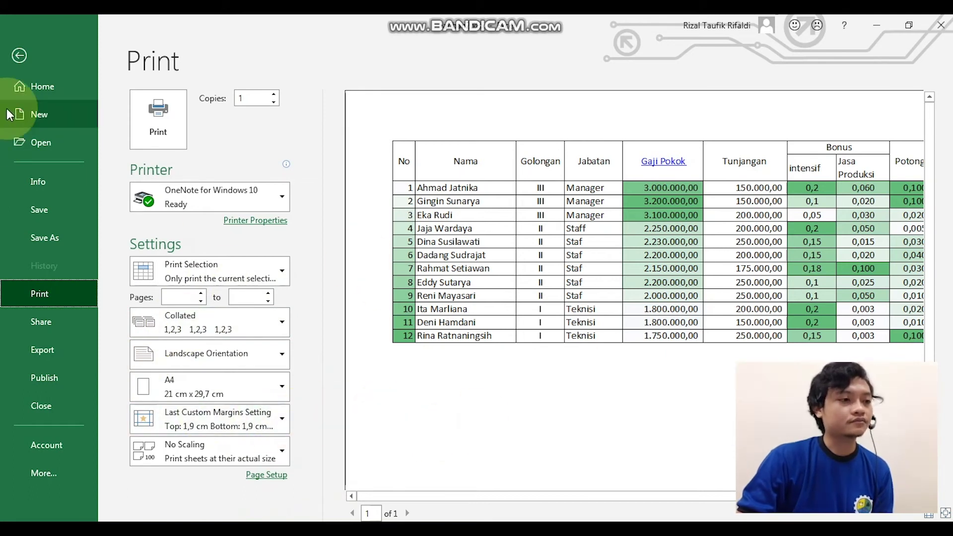
Place the workbook window beside the PDF lesson and inspect the available paper sizes in Page Setup, keeping A4.
drag(457, 34, 950, 64)
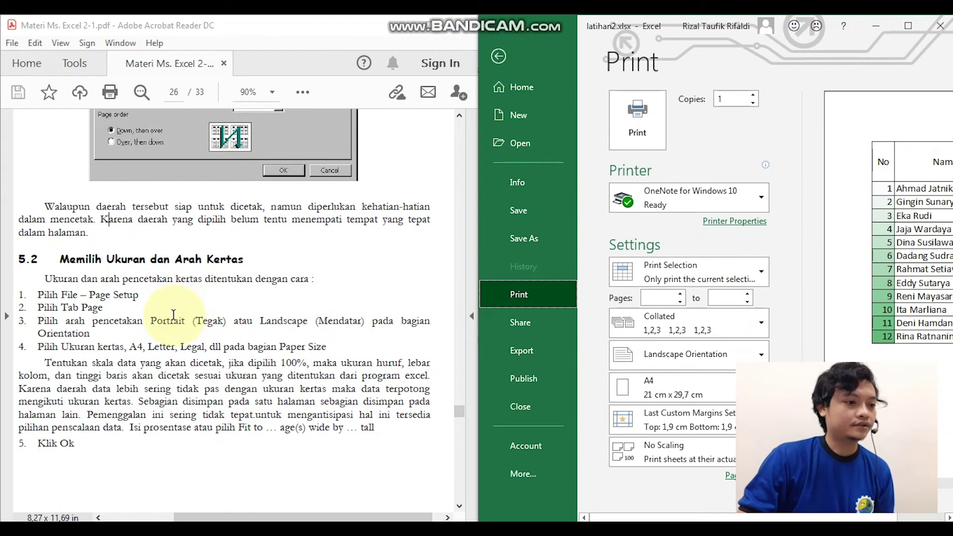
scroll(173, 314, down, 1)
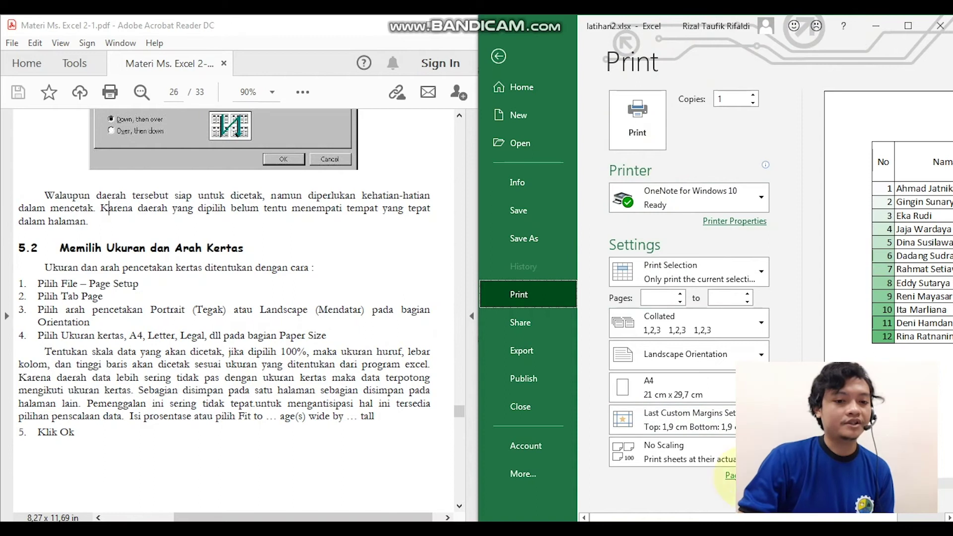
click(729, 476)
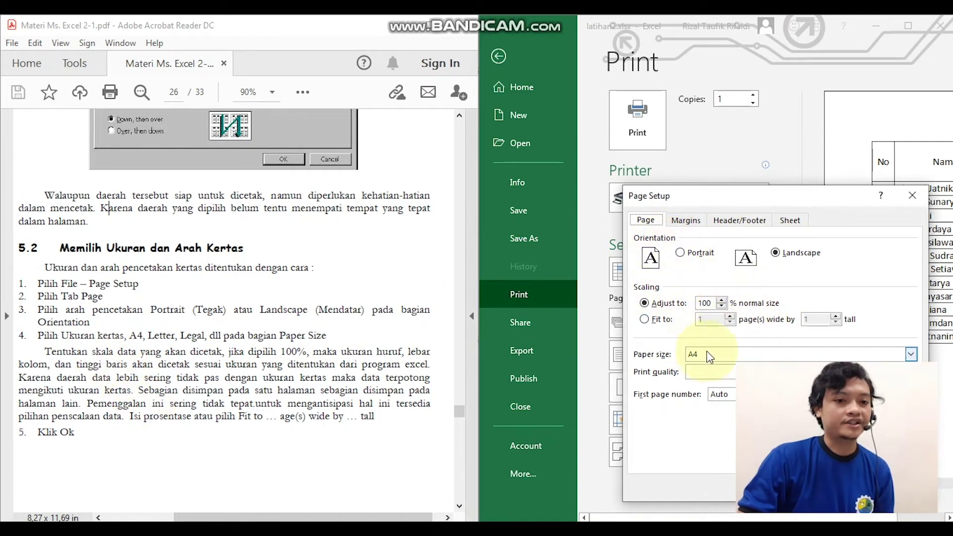
click(757, 356)
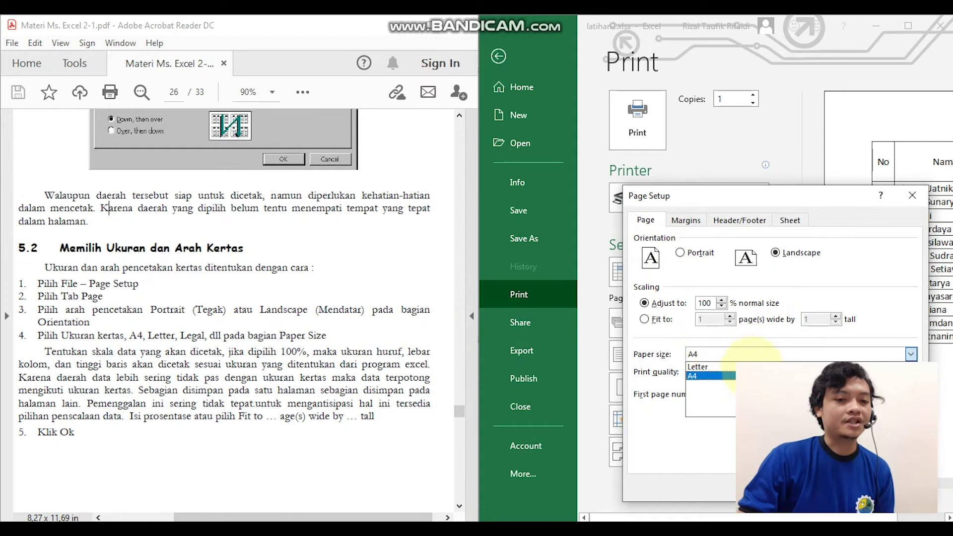
click(752, 358)
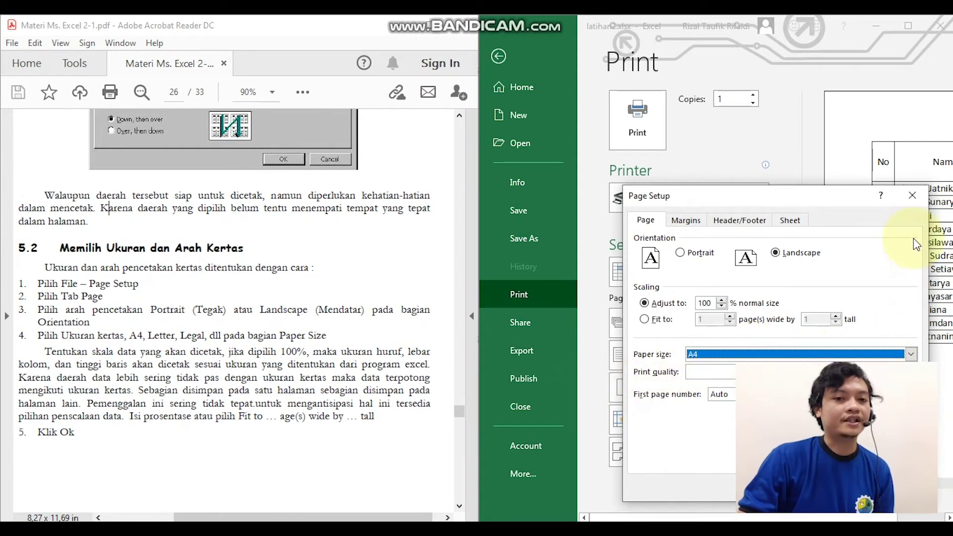
click(911, 195)
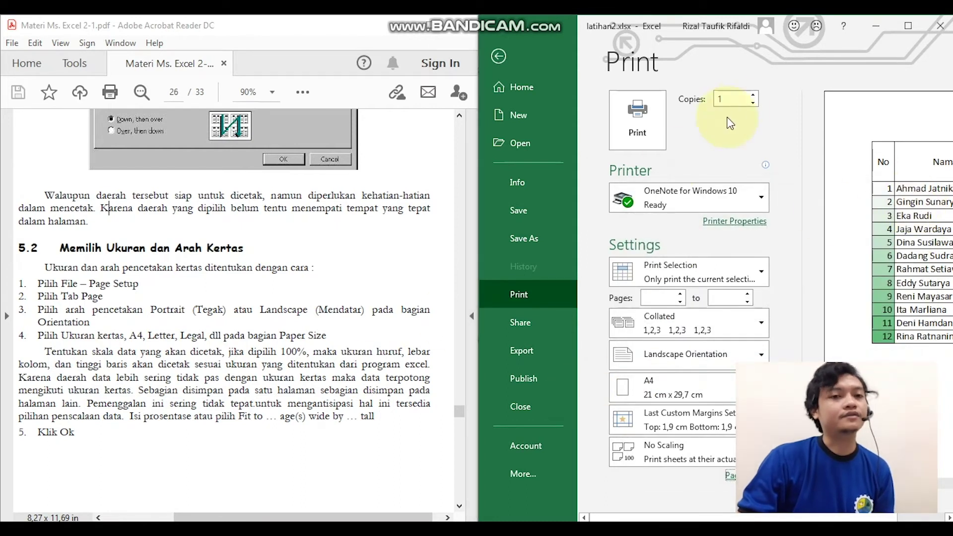
Read the rest of lesson section 5.2 on paper size and orientation, continuing to section 5.3 Skala Pencetakan.
scroll(152, 353, down, 1)
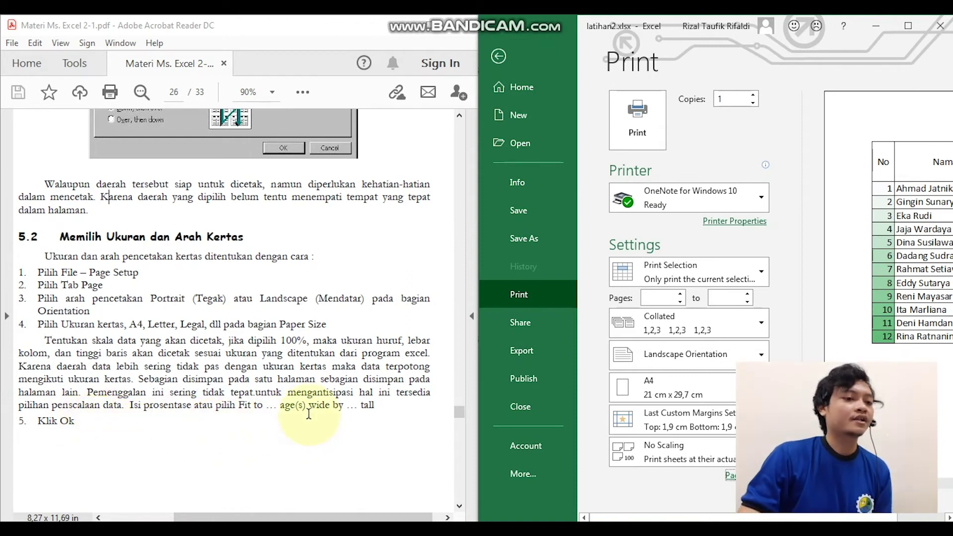
scroll(205, 438, down, 10)
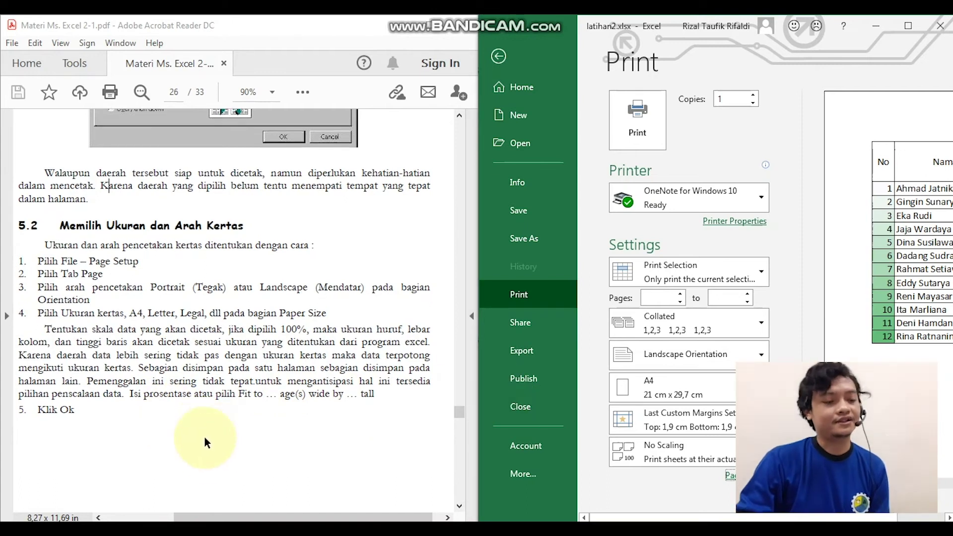
scroll(200, 434, up, 5)
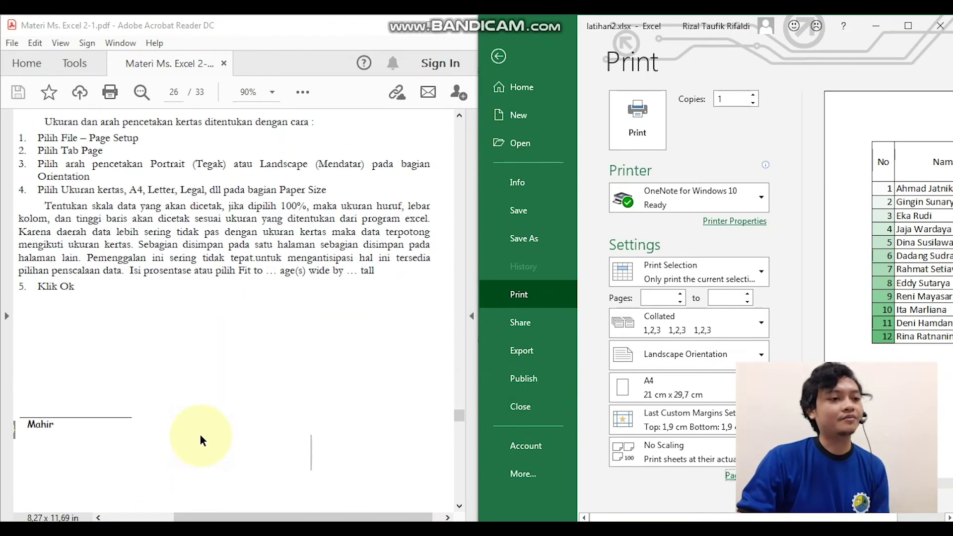
scroll(200, 434, down, 4)
drag(246, 517, 204, 518)
scroll(222, 443, down, 1)
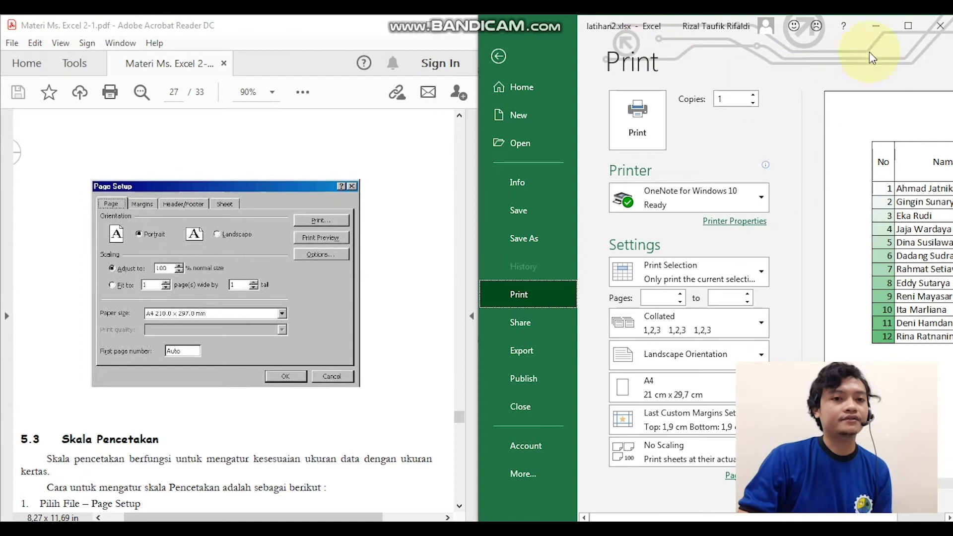
Maximize the workbook window, check the landscape preview's rightmost columns, and switch the printout to Portrait Orientation.
click(908, 26)
drag(639, 494, 739, 497)
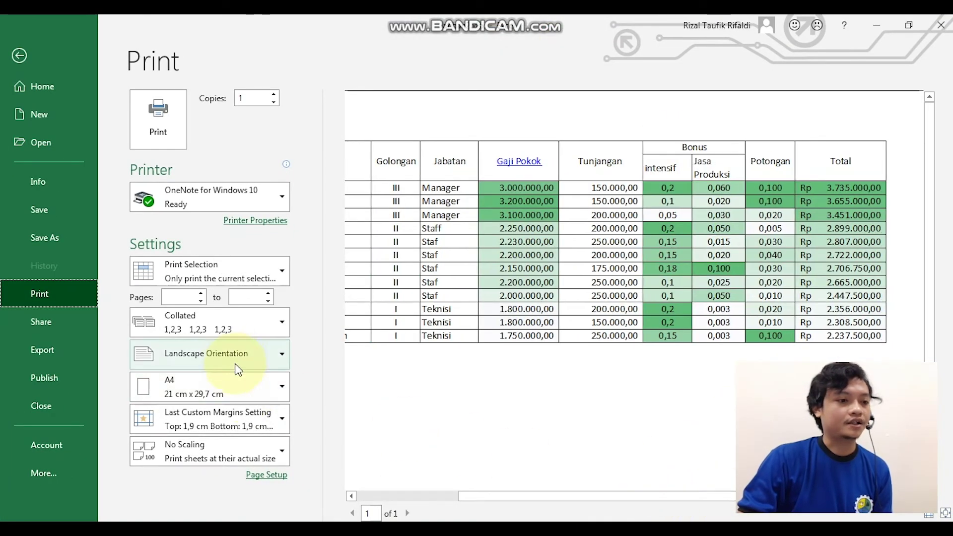
click(232, 358)
click(228, 385)
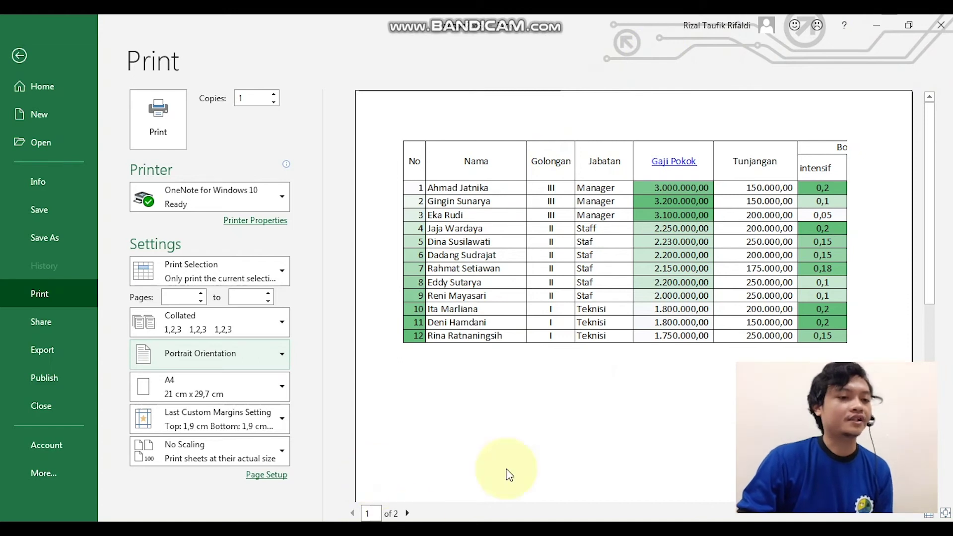
Place the workbook beside the PDF again and review the lesson from section 5.2 to section 5.3 Skala Pencetakan.
drag(402, 33, 948, 49)
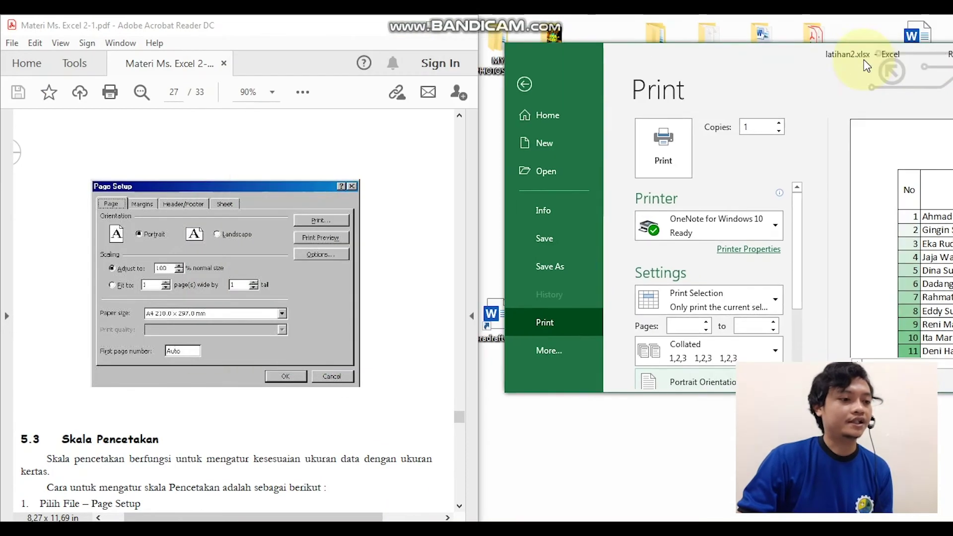
scroll(361, 328, down, 2)
scroll(361, 327, up, 10)
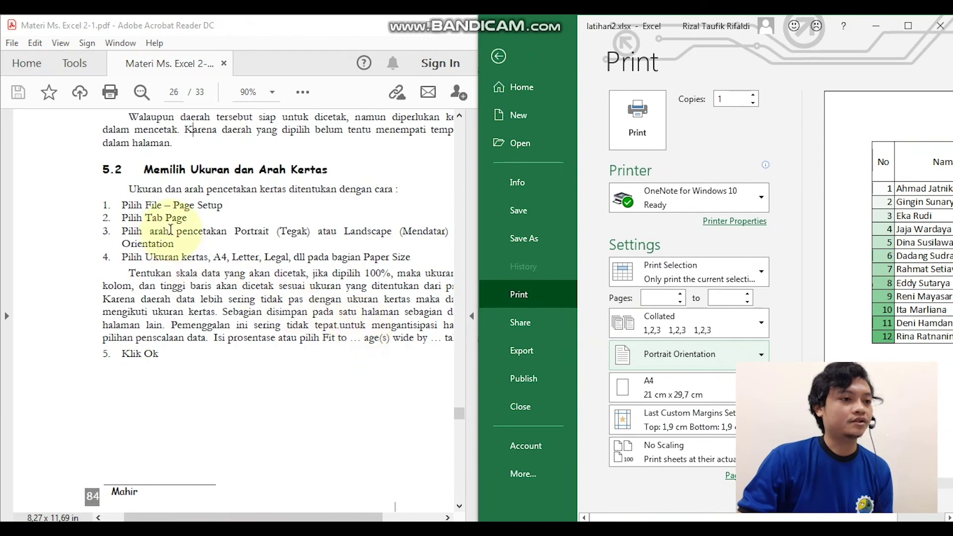
scroll(152, 333, down, 6)
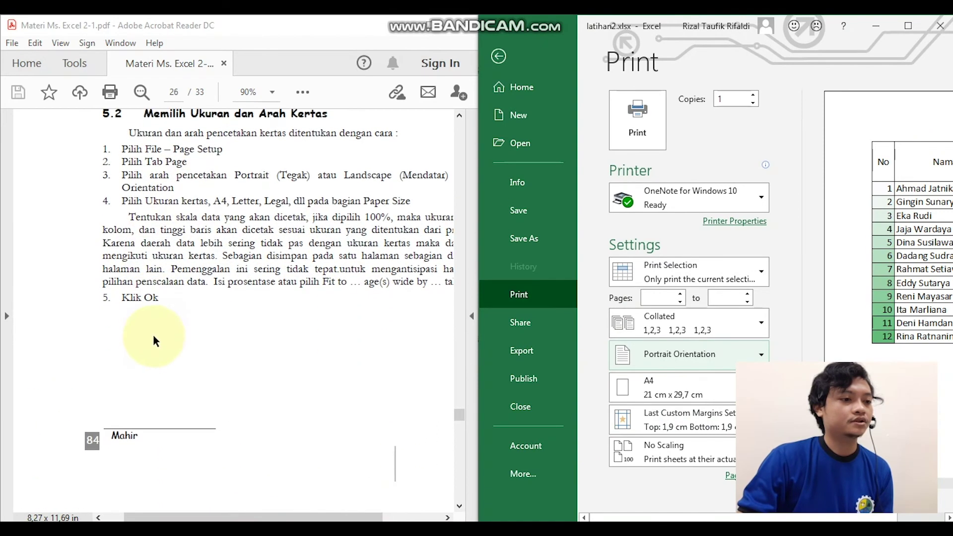
scroll(155, 343, up, 5)
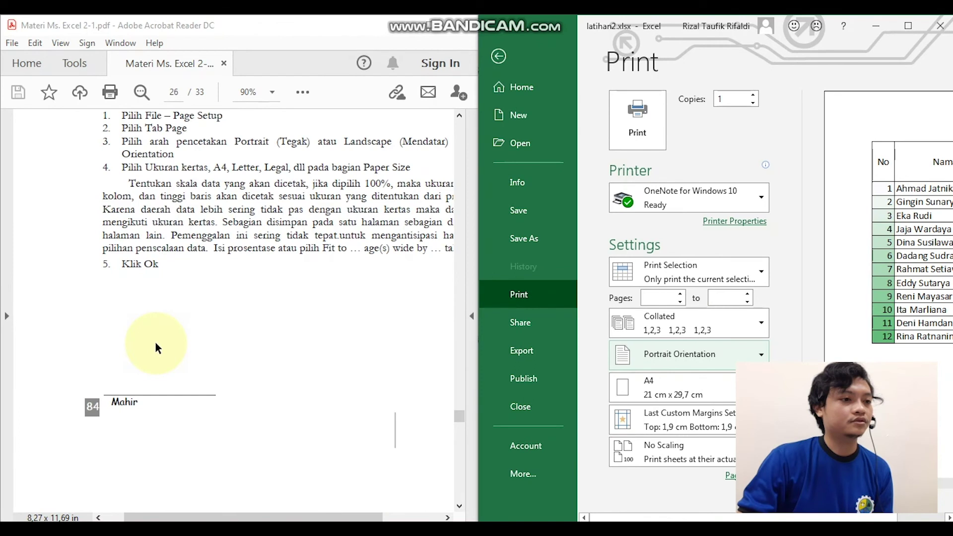
scroll(156, 348, down, 5)
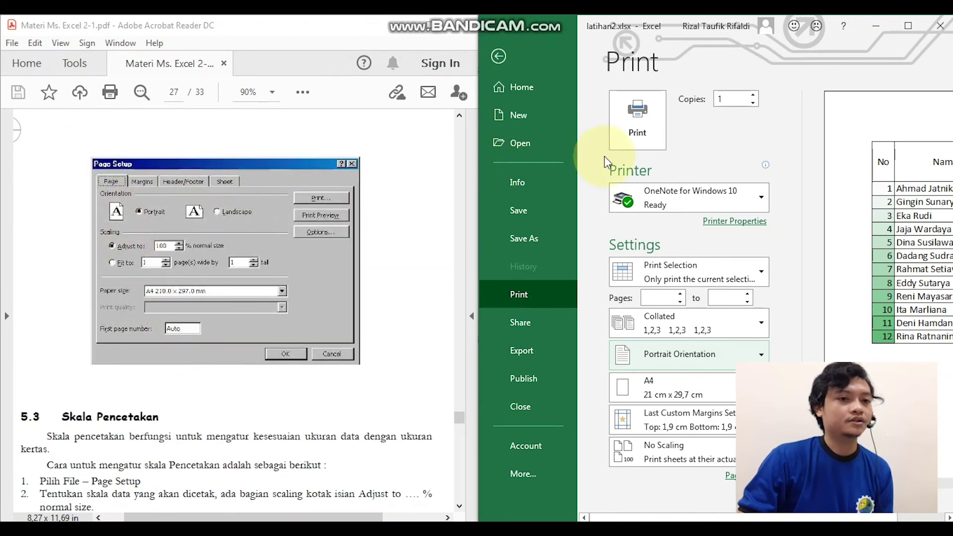
Reopen Page Setup from the print settings, consult the lesson's scaling instructions, and set Adjust to 80% normal size.
click(498, 56)
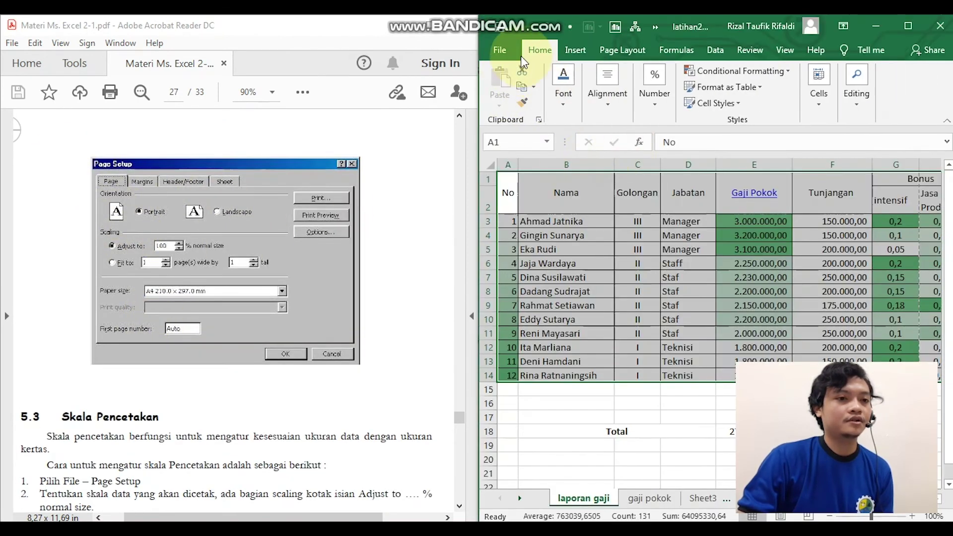
click(500, 52)
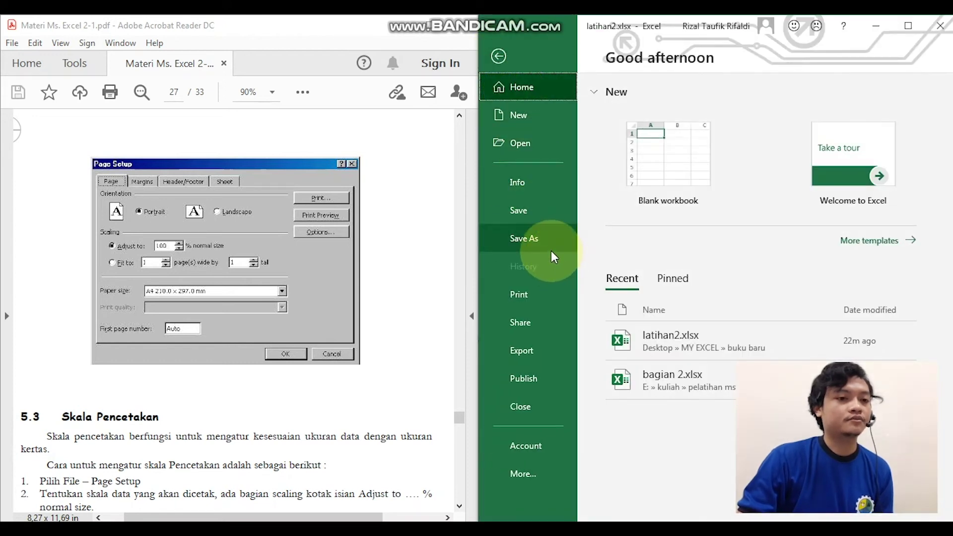
click(549, 292)
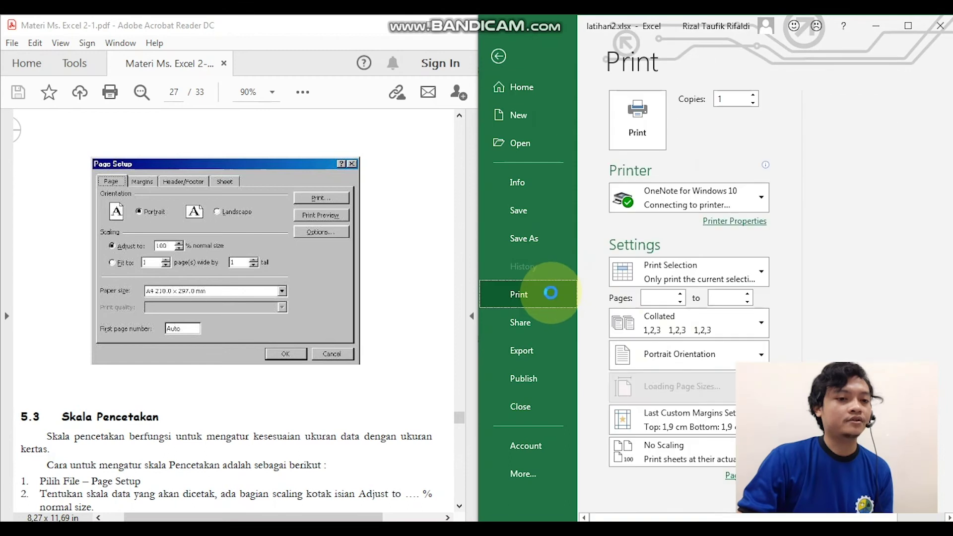
click(728, 475)
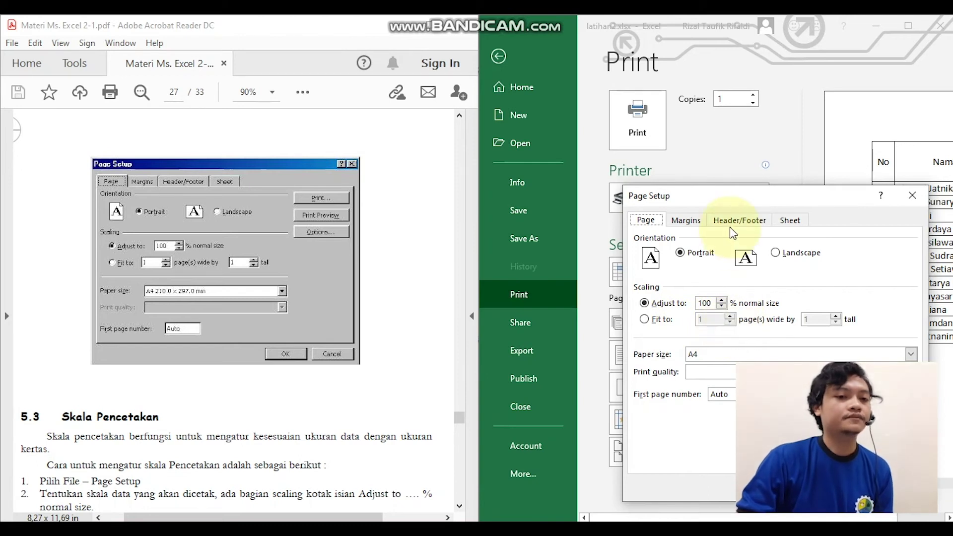
scroll(361, 362, down, 5)
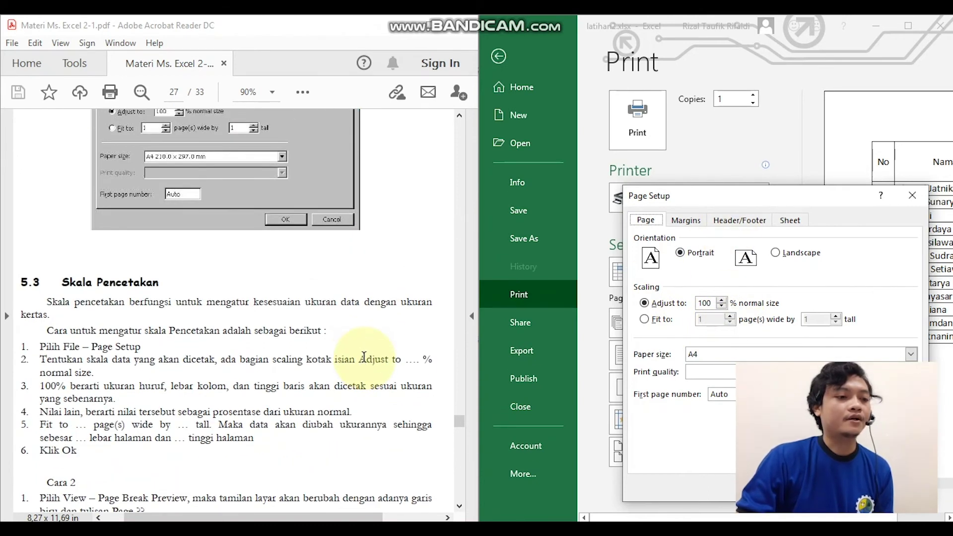
scroll(364, 356, down, 3)
scroll(364, 355, up, 6)
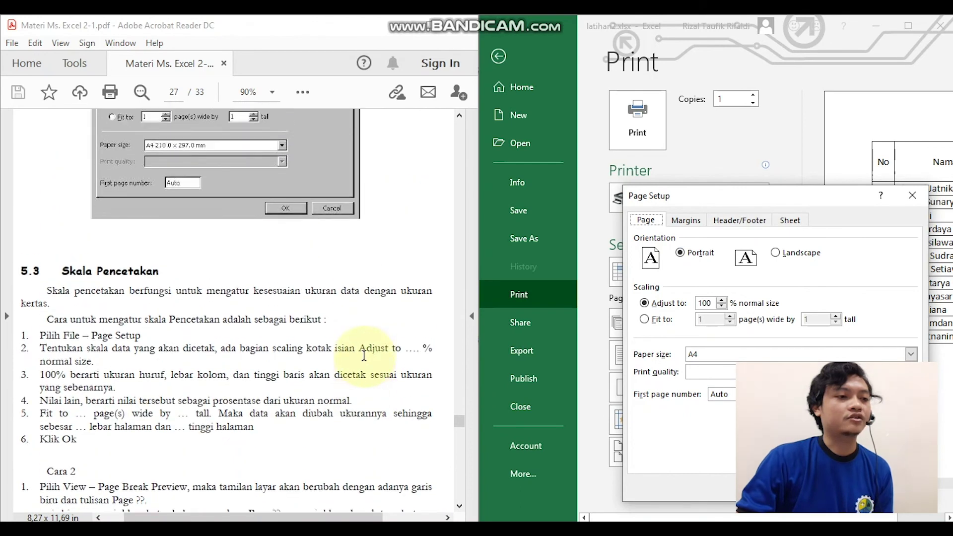
scroll(365, 356, up, 8)
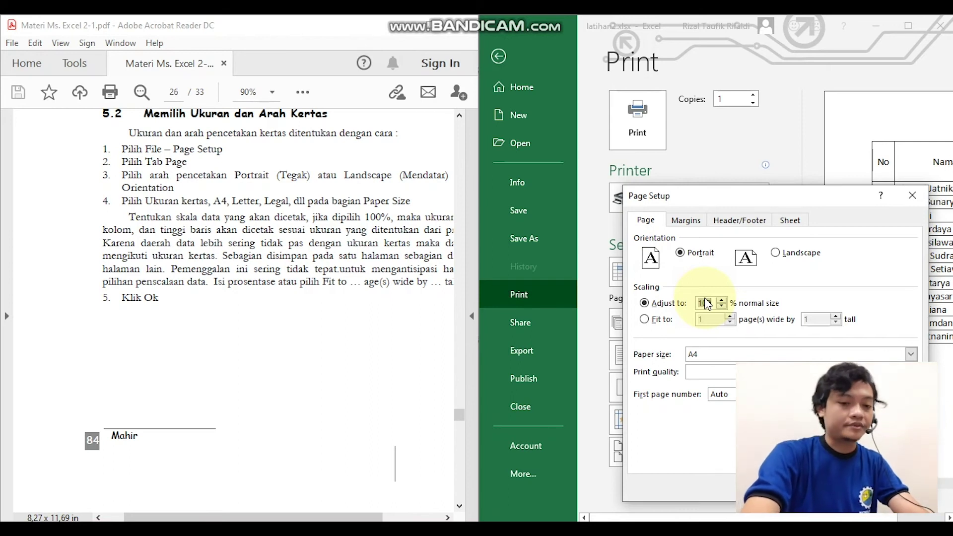
text(8080)
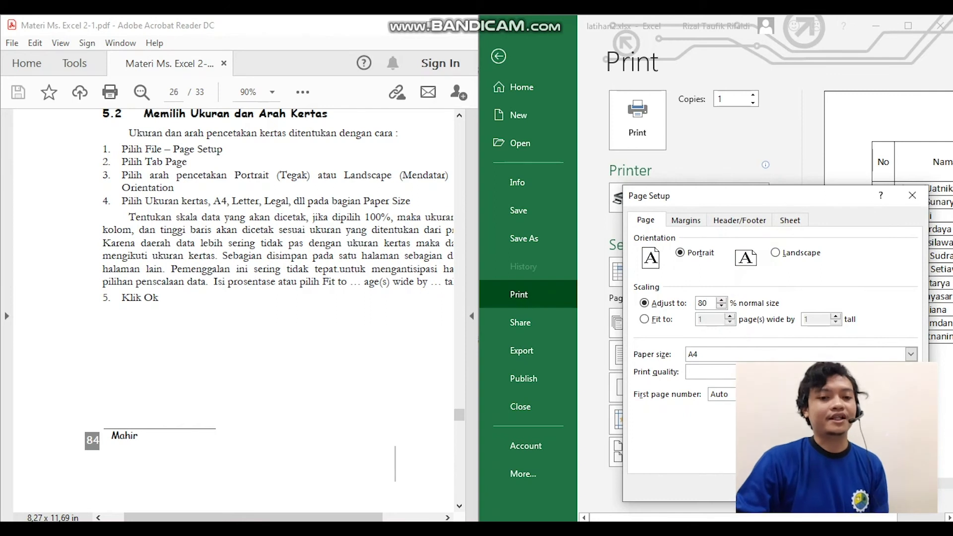
click(842, 488)
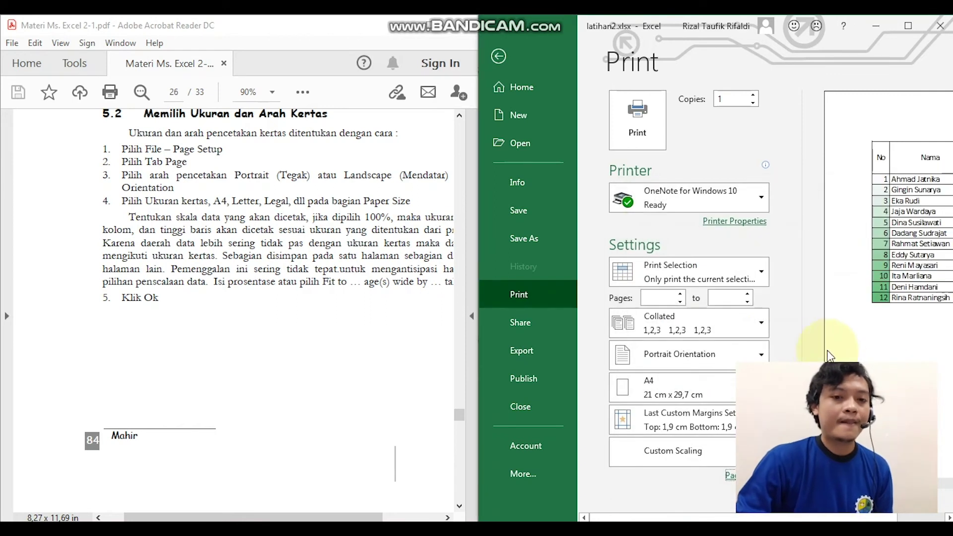
Examine the rescaled portrait print preview at full window size, checking which salary table columns fit.
click(910, 28)
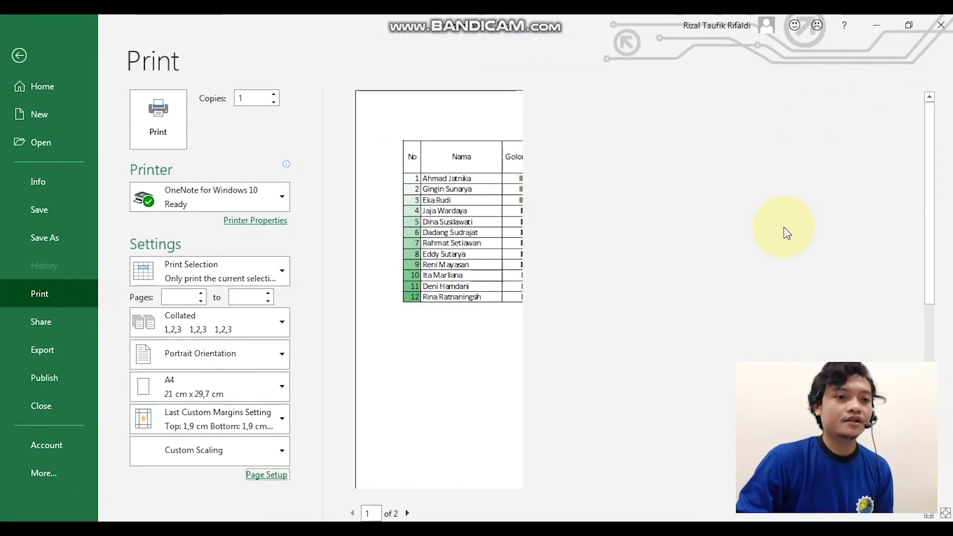
click(506, 106)
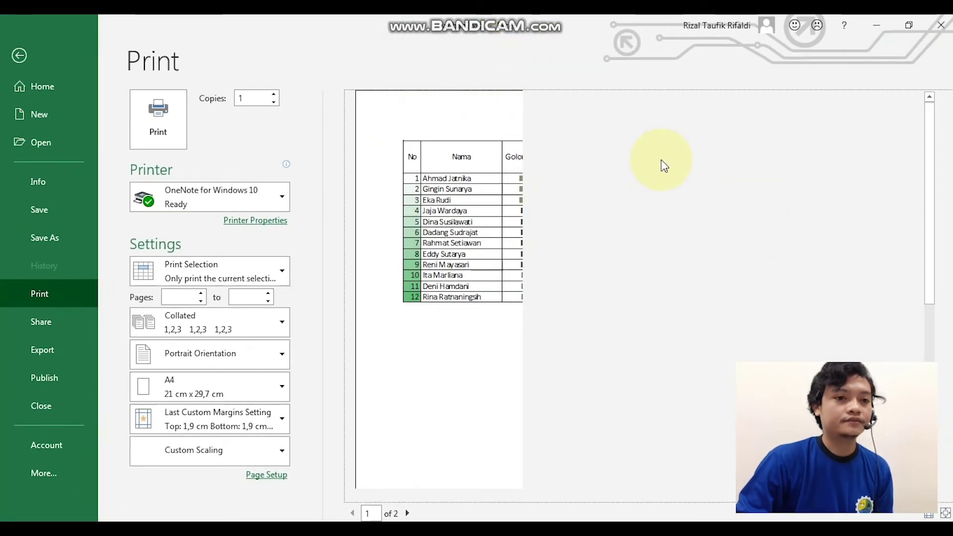
scroll(689, 370, down, 4)
scroll(687, 367, up, 4)
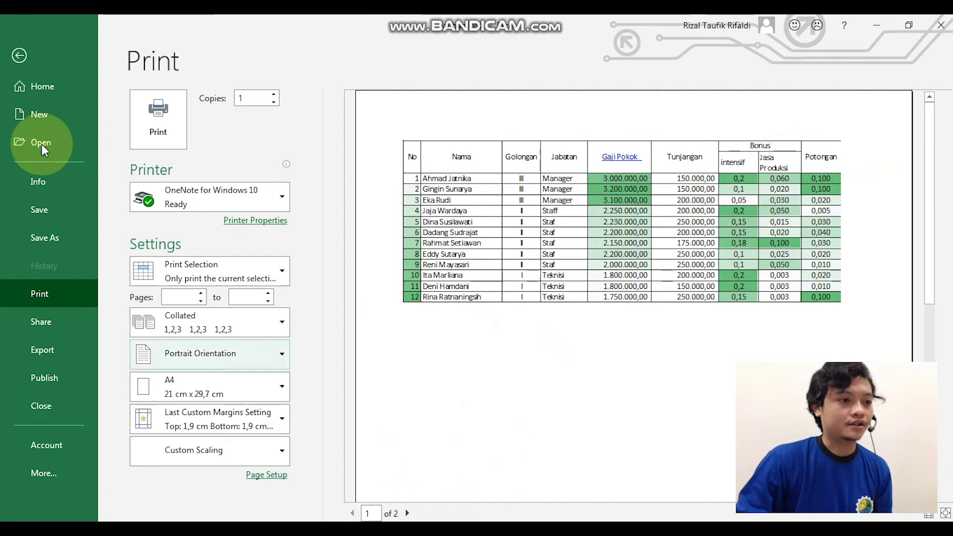
Return to the worksheet, reopen Page Setup from the print settings, and set the scaling to 70% normal size.
click(20, 56)
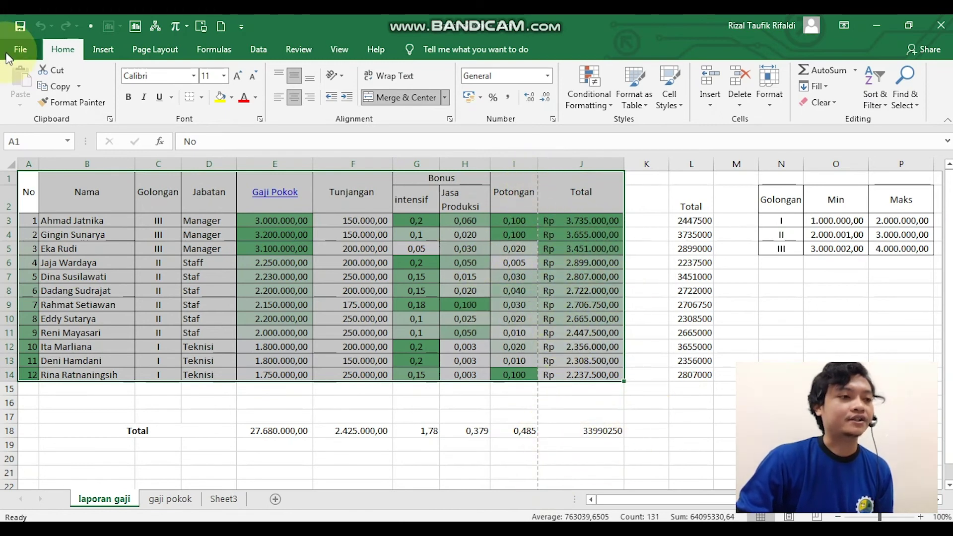
click(20, 49)
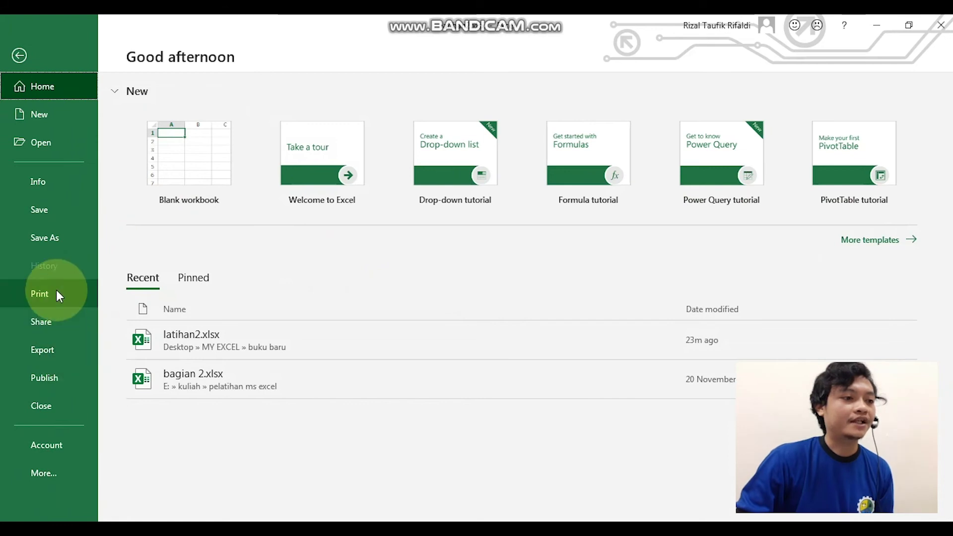
click(56, 292)
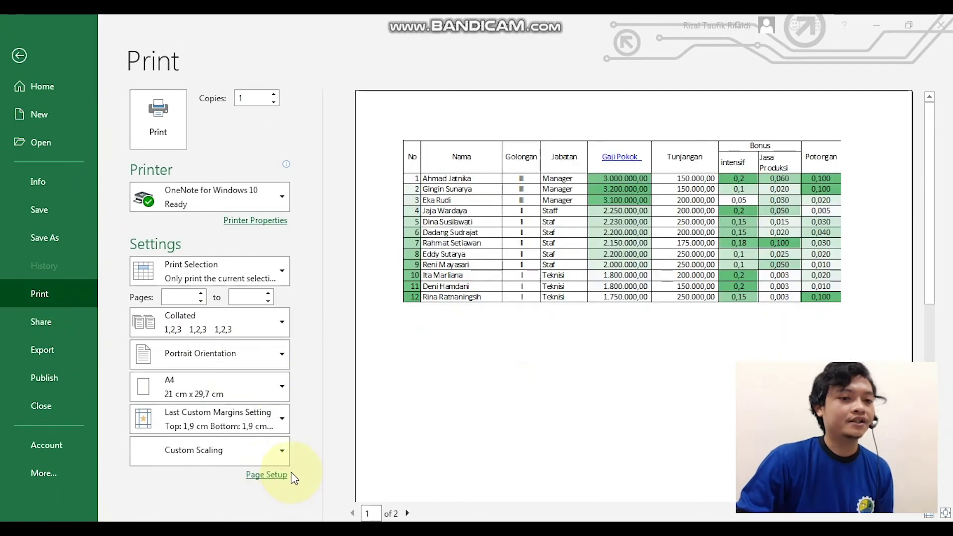
click(284, 474)
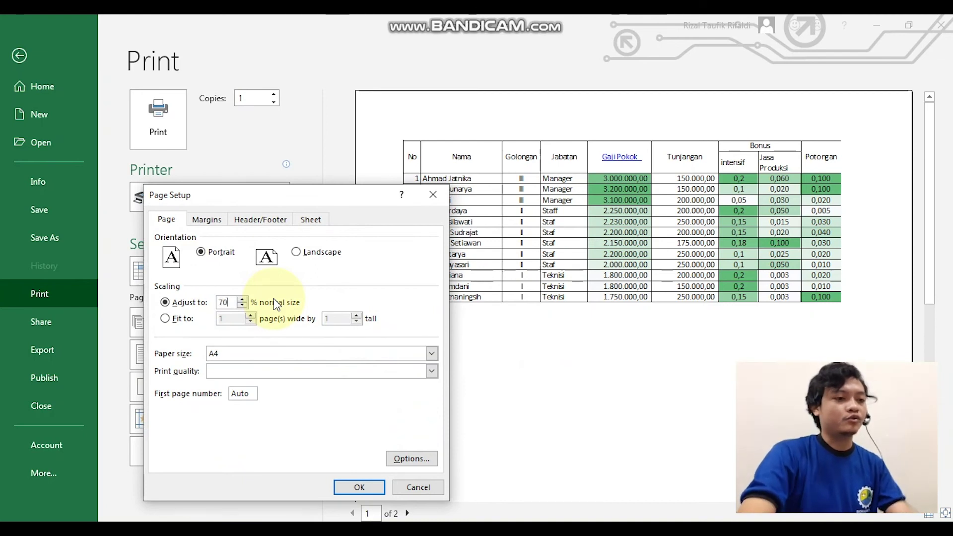
click(358, 487)
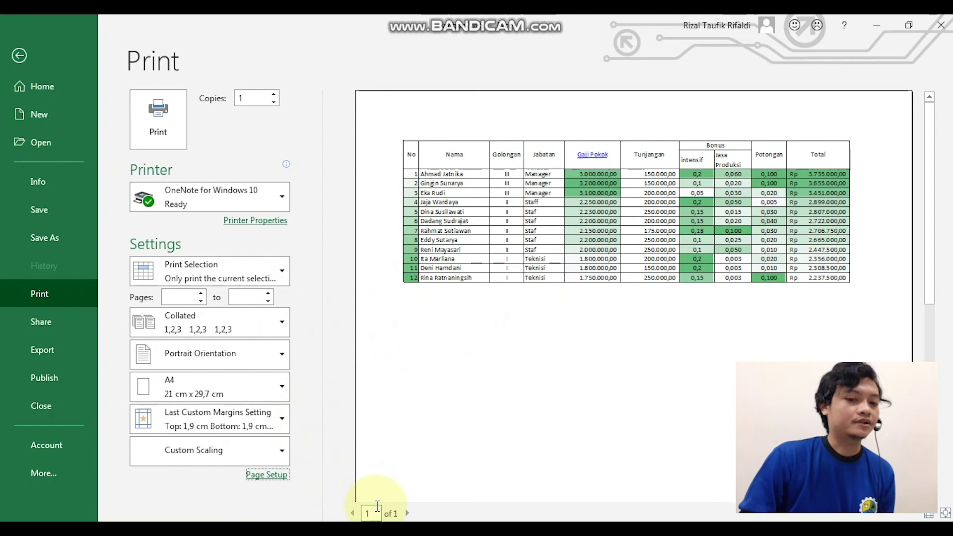
mouse_move(361, 529)
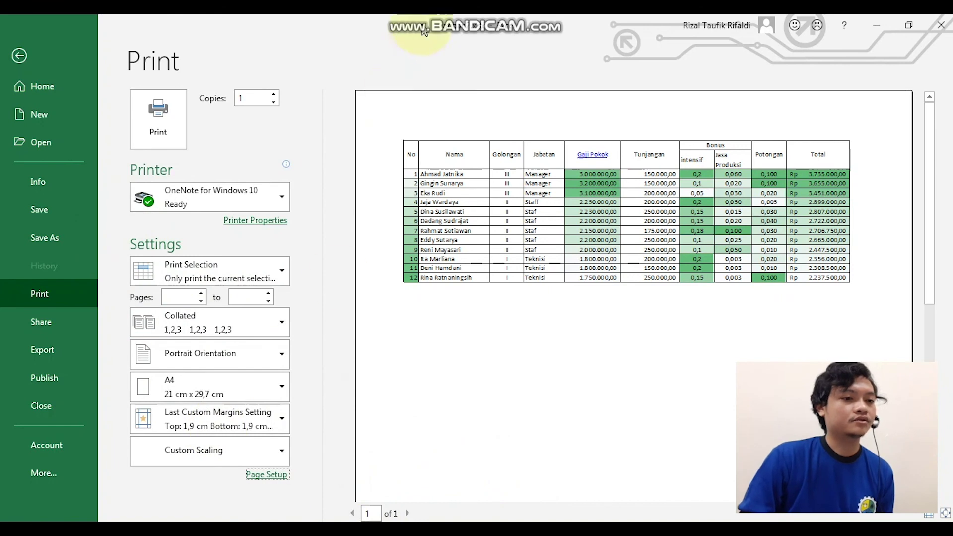
Restore the workbook window beside the PDF and review the Page Setup illustration and the section 5.3 Skala Pencetakan instructions.
double_click(432, 19)
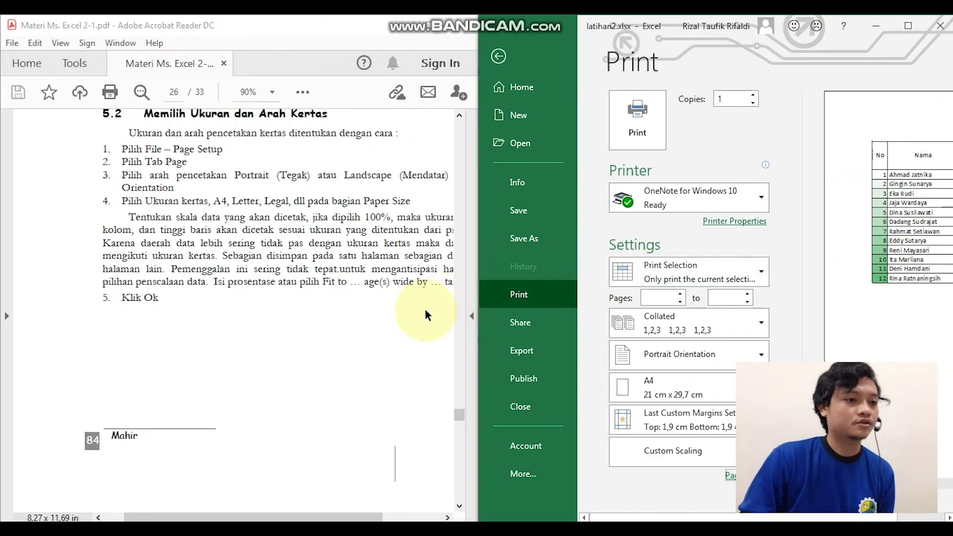
scroll(373, 388, down, 5)
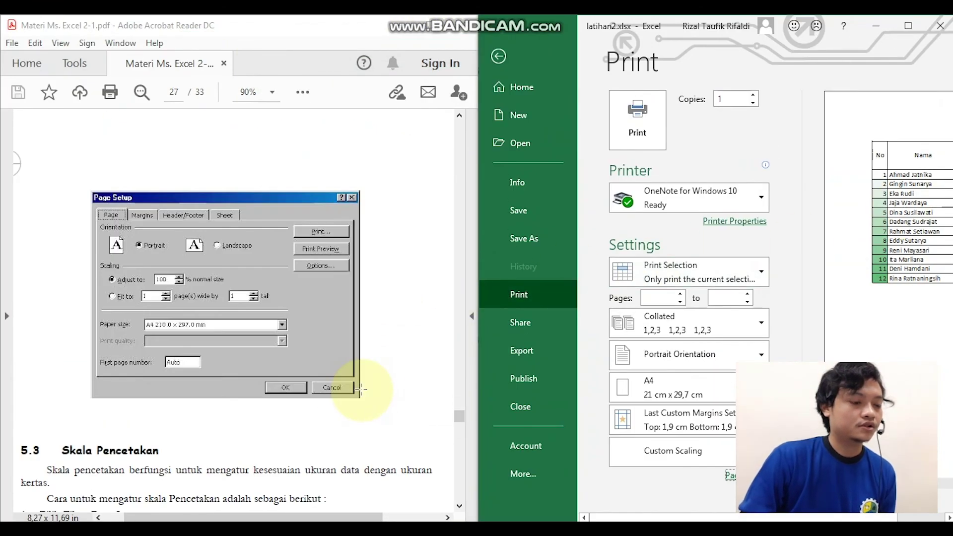
scroll(361, 390, up, 5)
scroll(361, 389, down, 5)
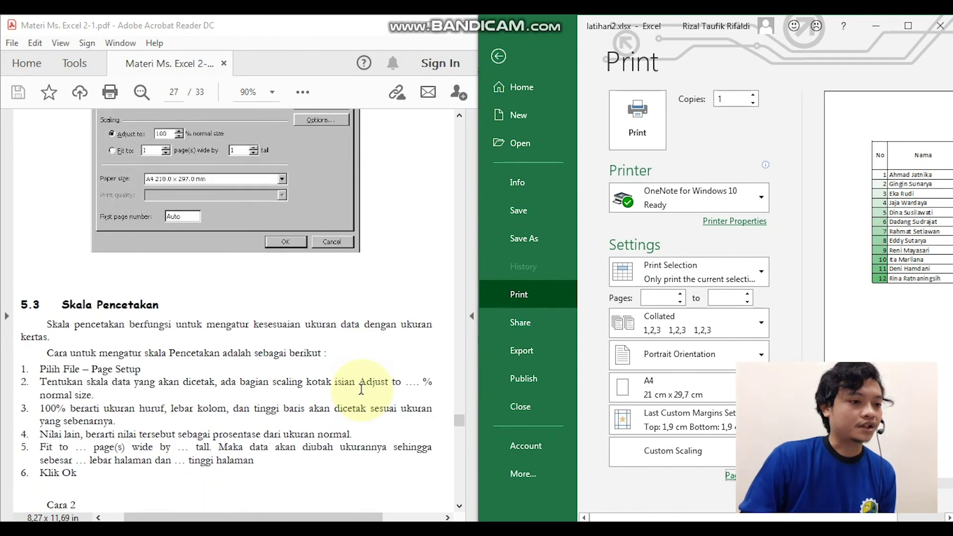
scroll(361, 389, up, 2)
scroll(362, 391, down, 6)
scroll(362, 391, up, 6)
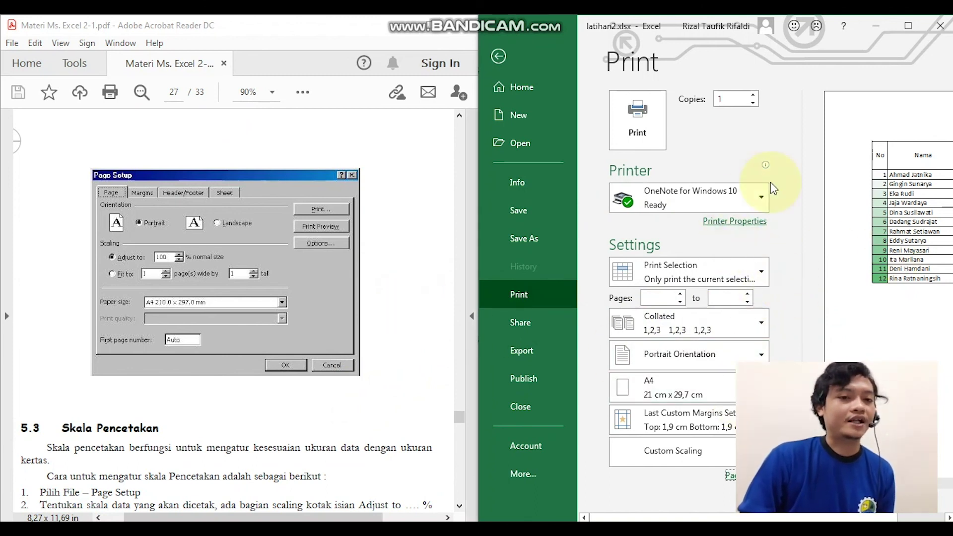
mouse_move(767, 183)
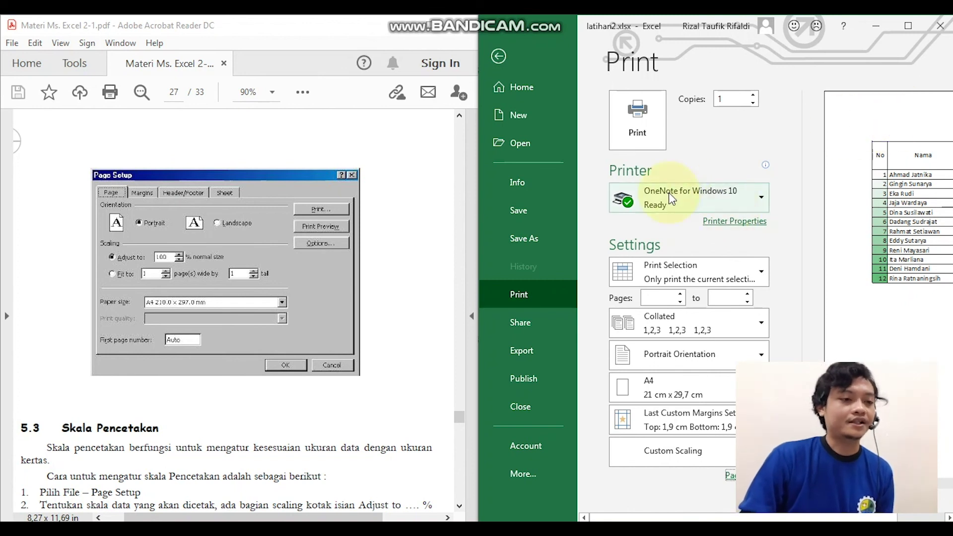
scroll(124, 476, down, 2)
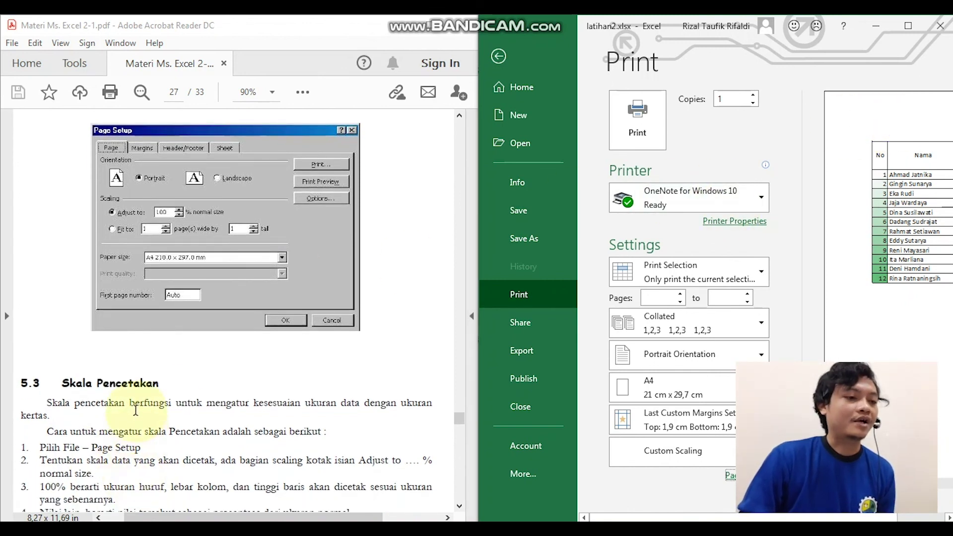